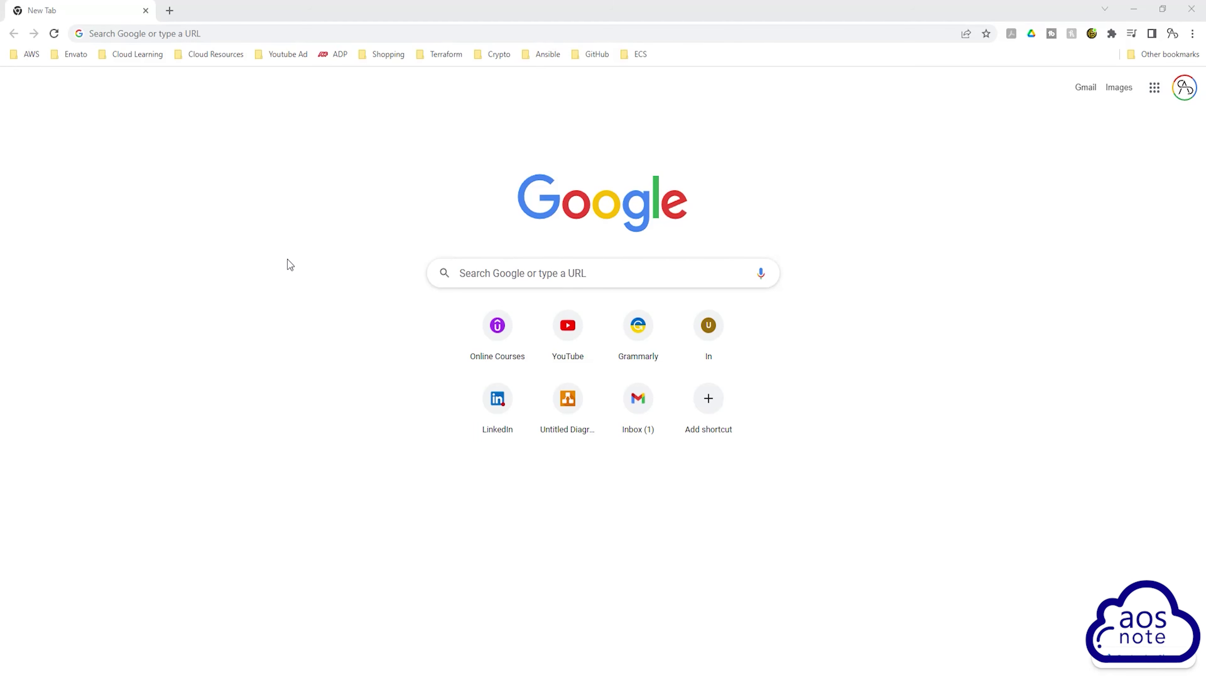
# Step: Search Google for slack and open the official slack.com website
pyautogui.click(523, 274)
pyautogui.write('slack')
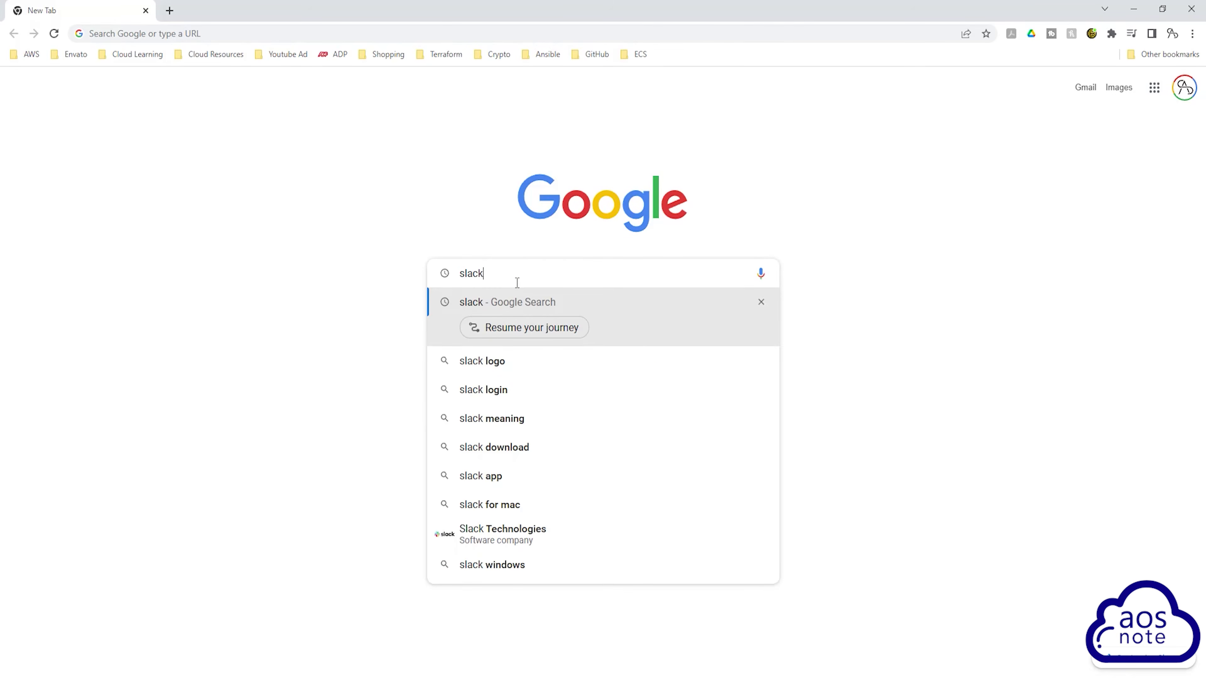
pyautogui.press('Return')
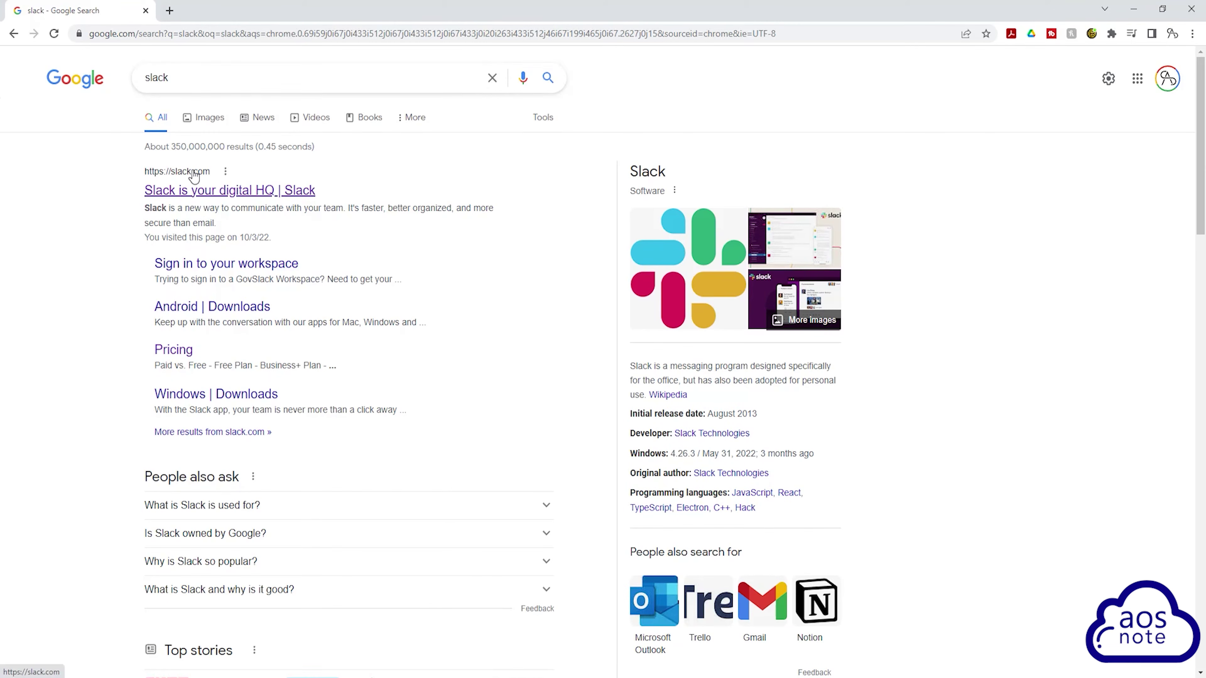
pyautogui.click(180, 192)
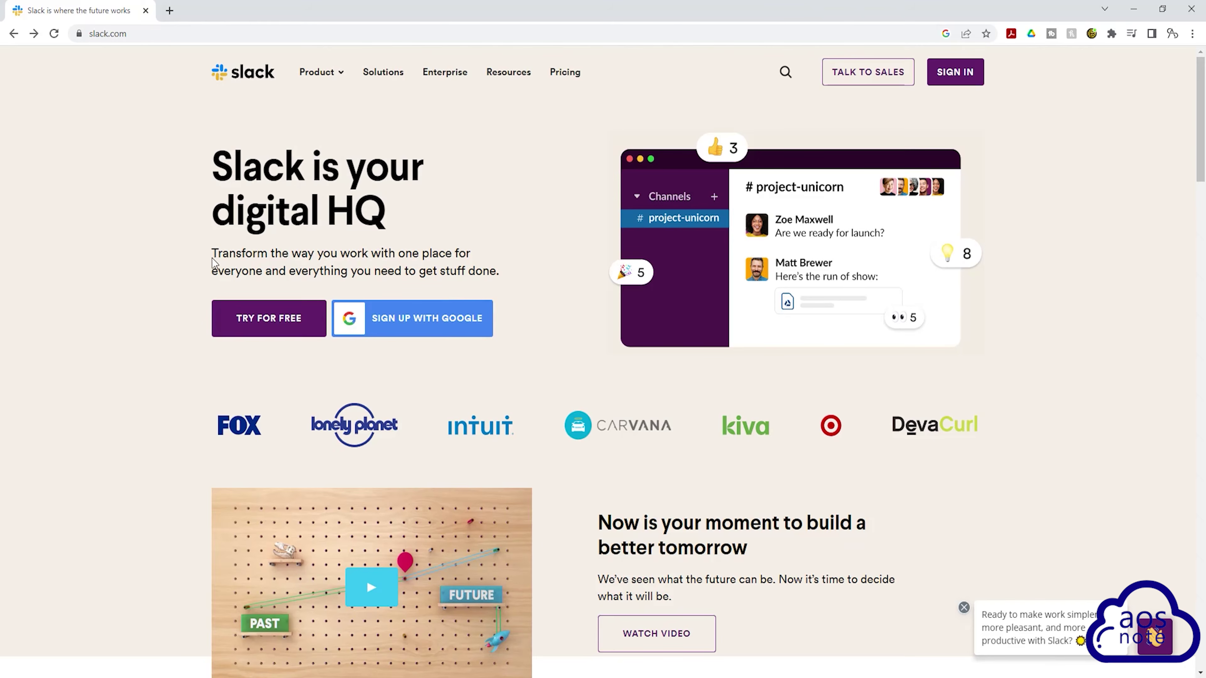
# Step: Sign up for a free Slack trial with the aosnote.com Google account and continue to the workspace setup
pyautogui.click(248, 327)
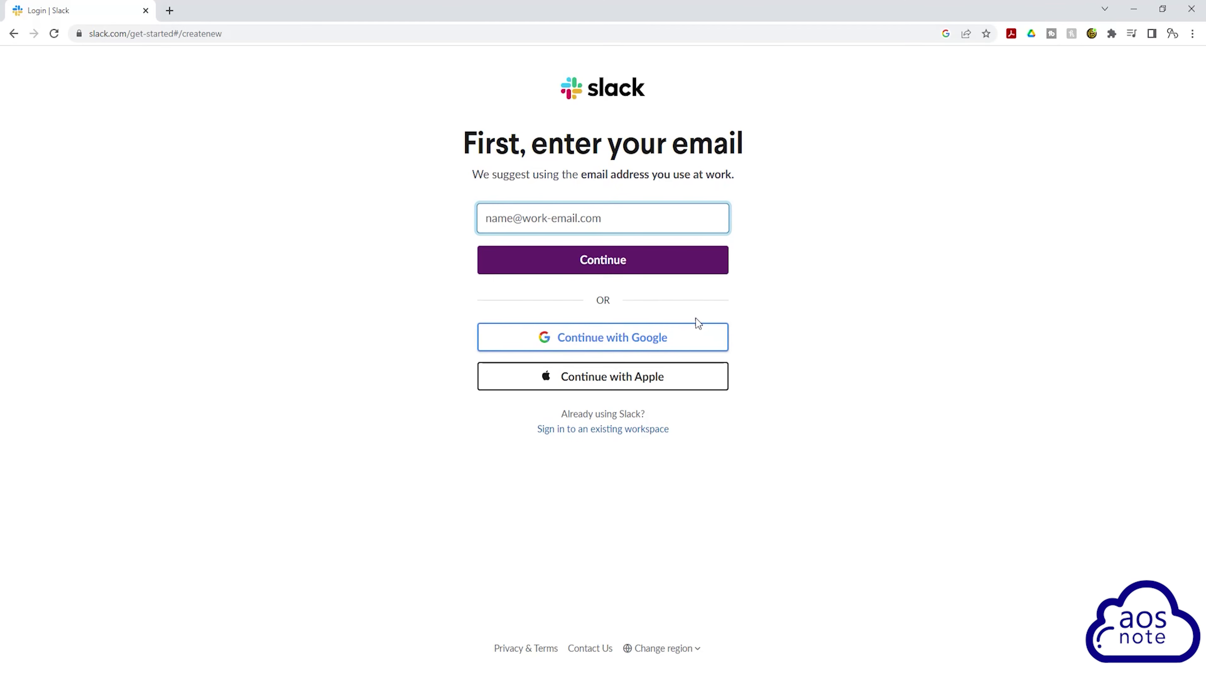
pyautogui.click(620, 342)
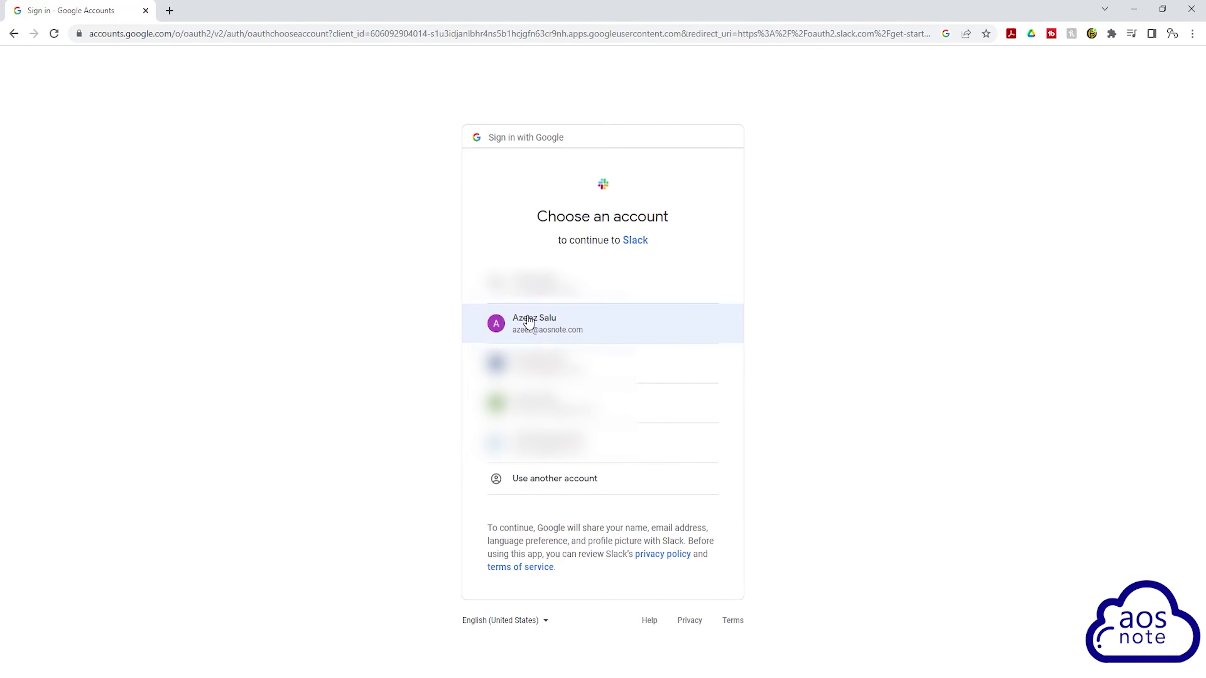
pyautogui.click(516, 320)
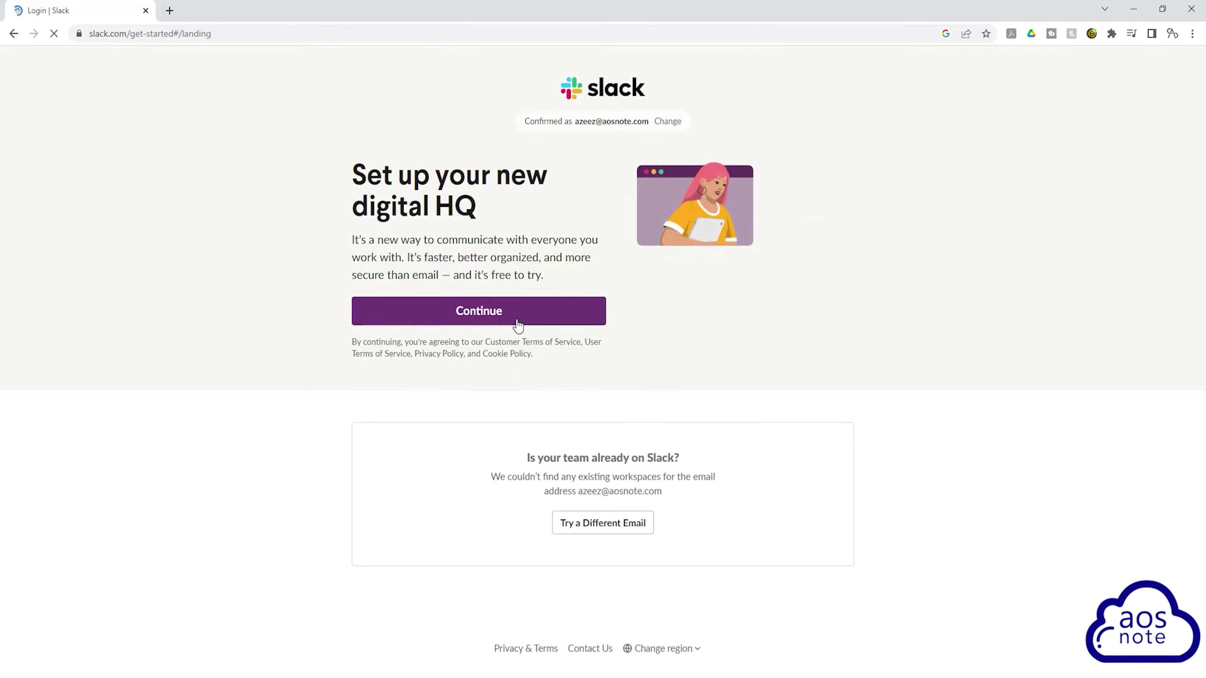
pyautogui.click(463, 319)
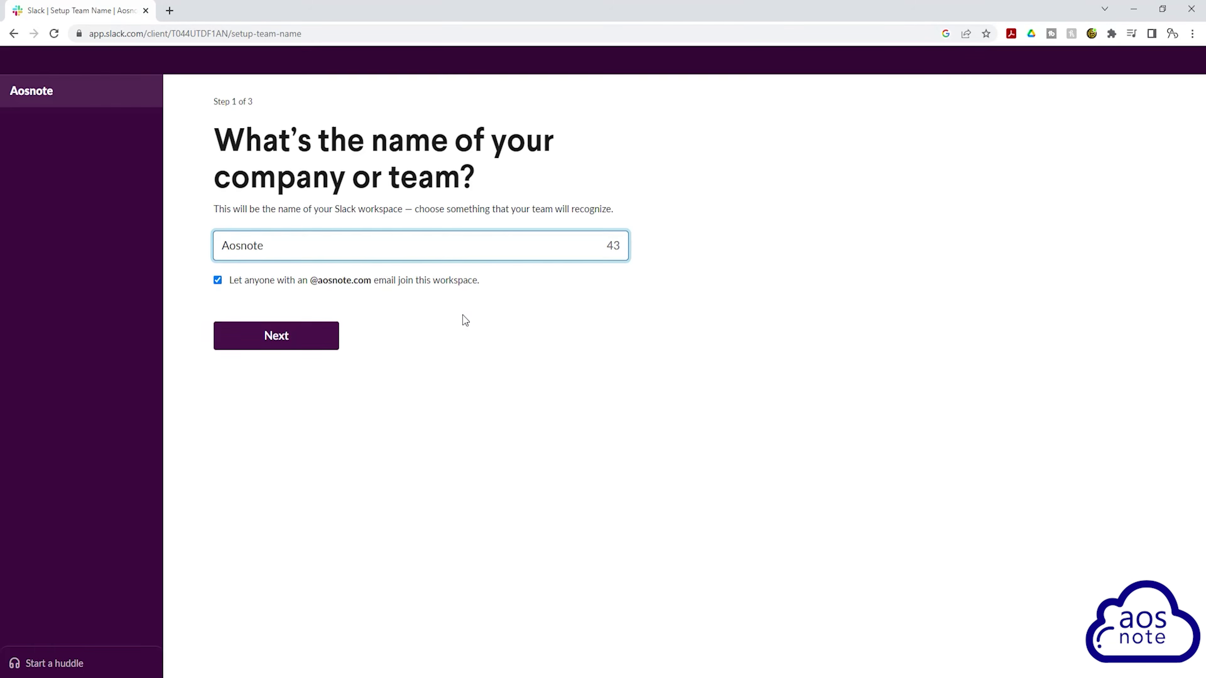
# Step: Name the workspace aosnote in lowercase and skip inviting teammates
pyautogui.click(288, 252)
pyautogui.press('BackSpace')
pyautogui.write('a')
pyautogui.click(297, 340)
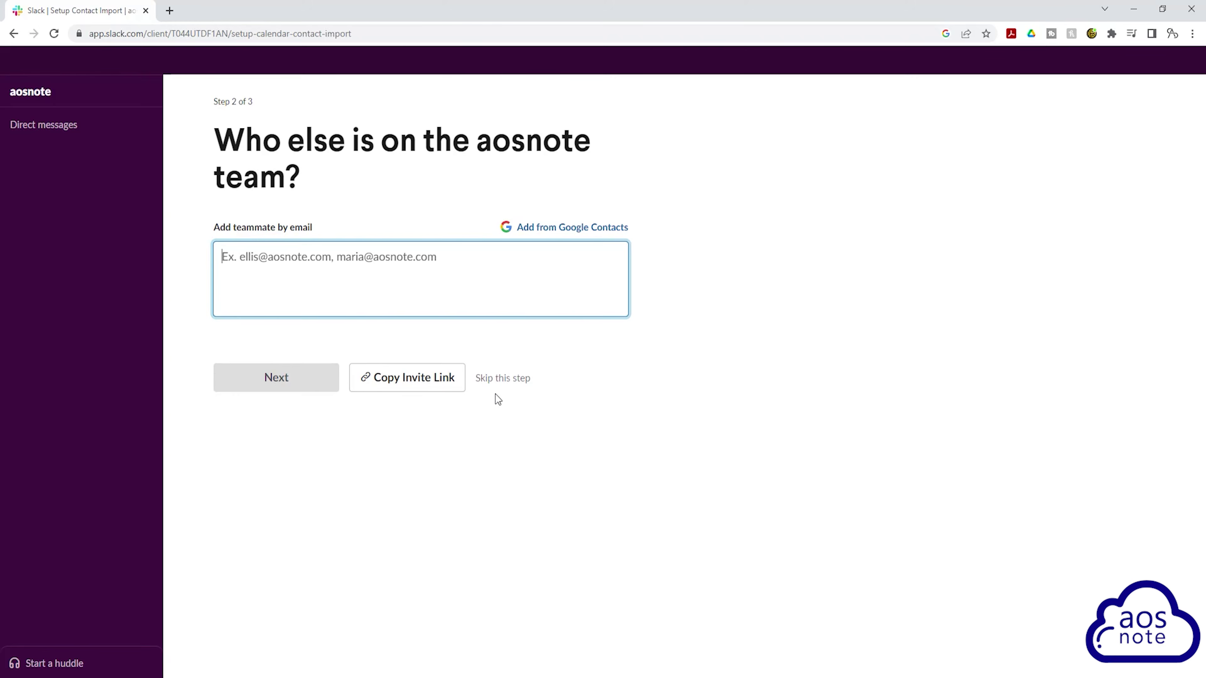
pyautogui.click(491, 380)
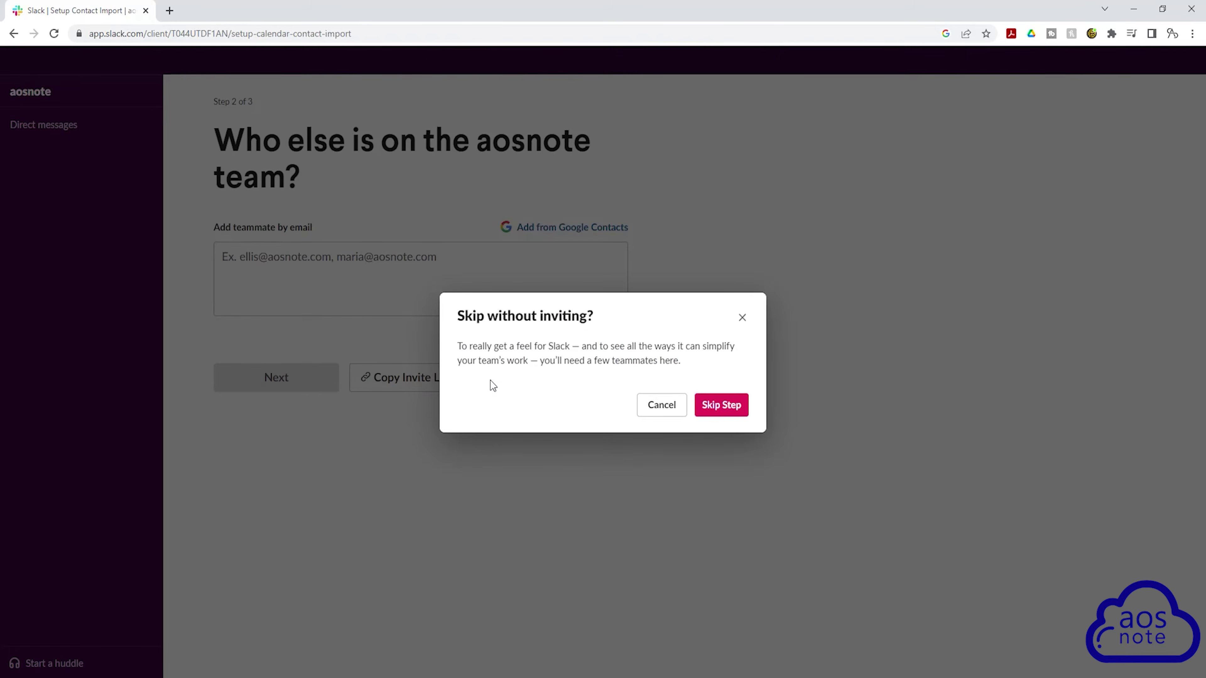
pyautogui.click(738, 408)
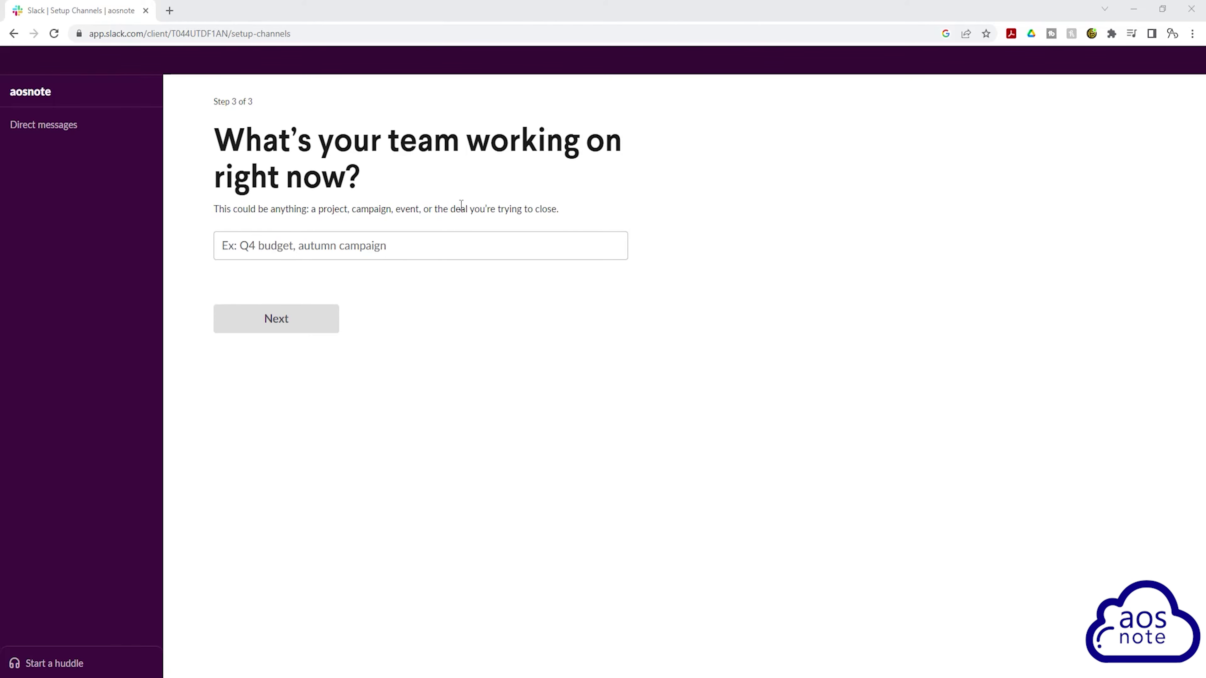
# Step: Enter aws-cloud/devops-group as what the team is working on and proceed into its first channel
pyautogui.click(379, 256)
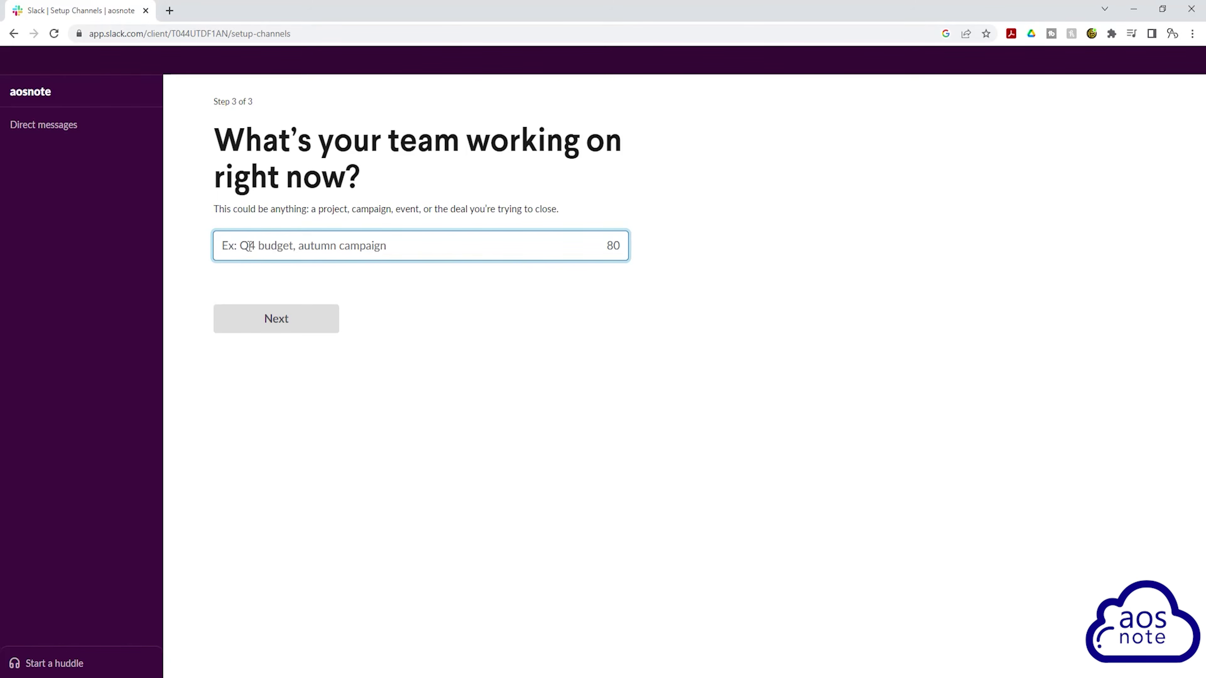
pyautogui.write('a')
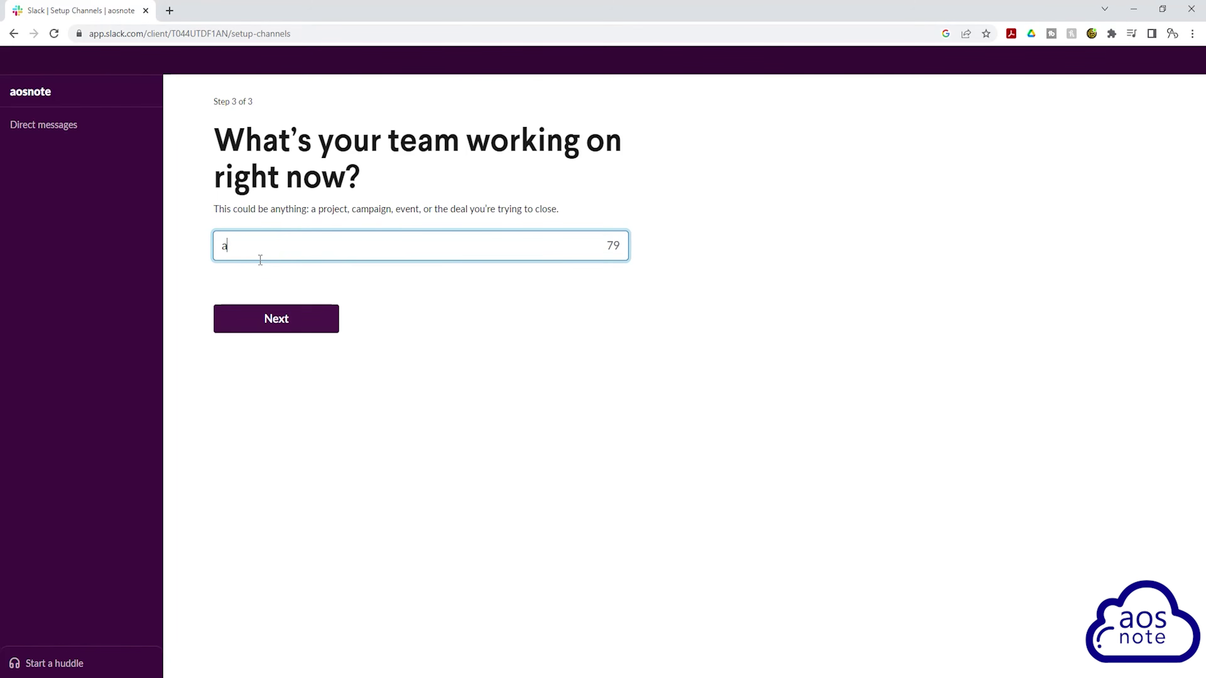
pyautogui.write('ws-cloud/devops-group')
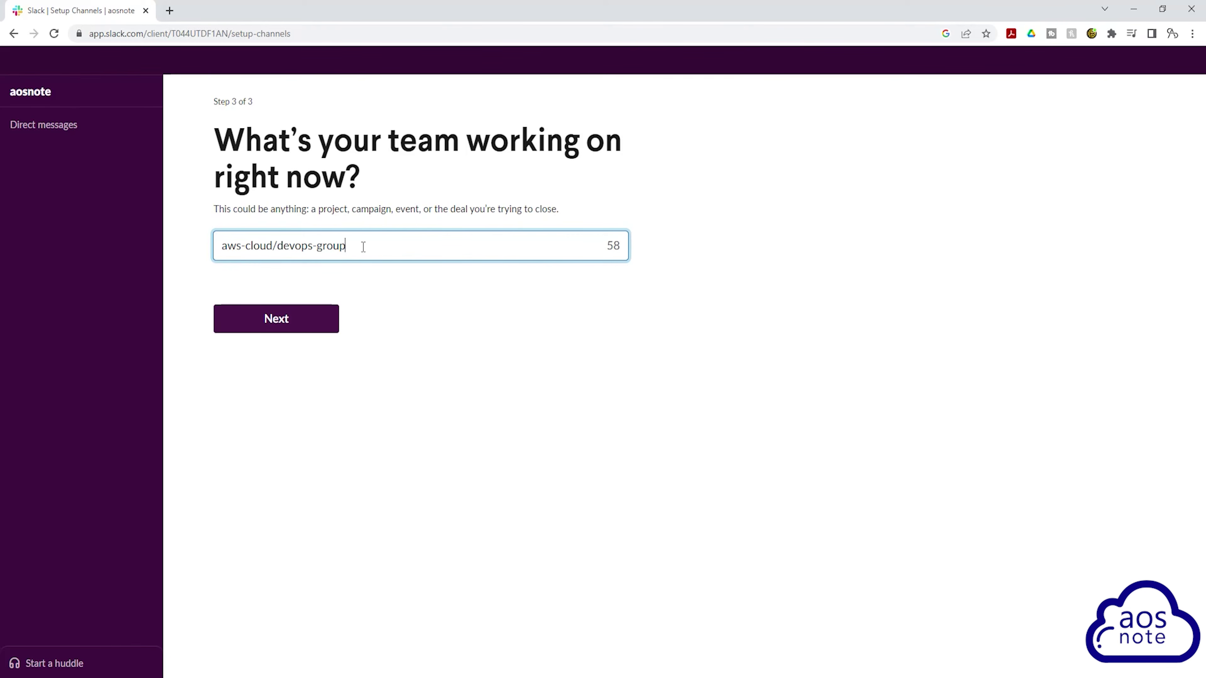
pyautogui.click(313, 332)
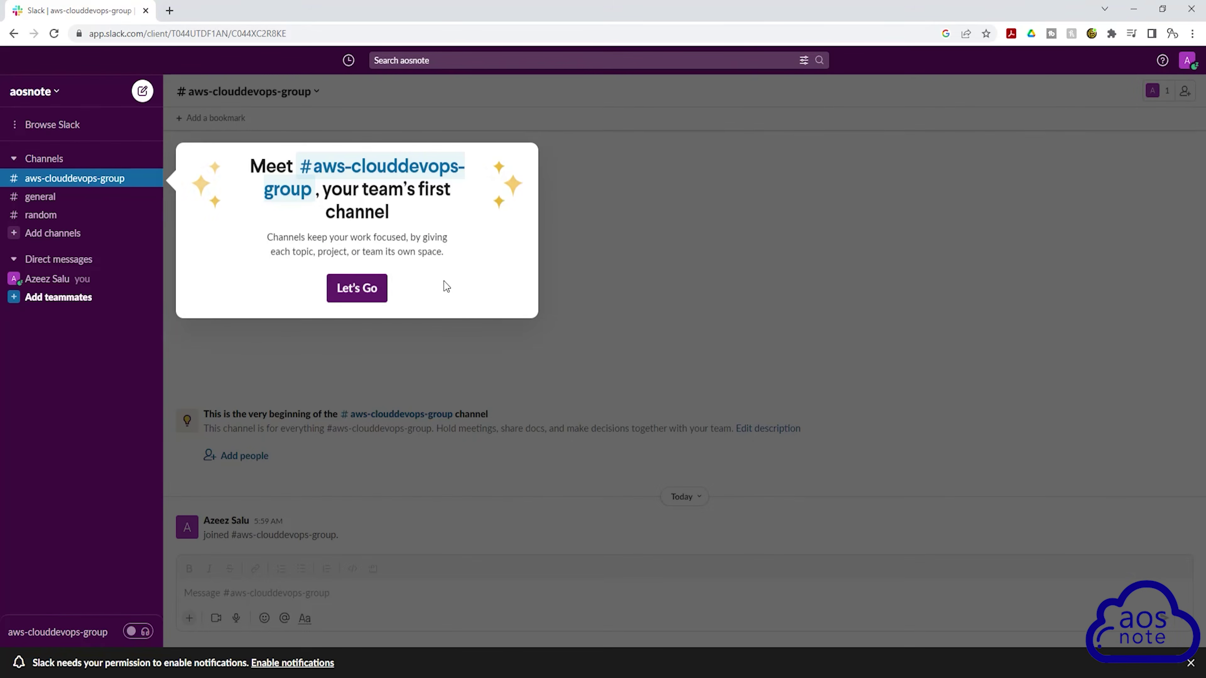
pyautogui.click(346, 288)
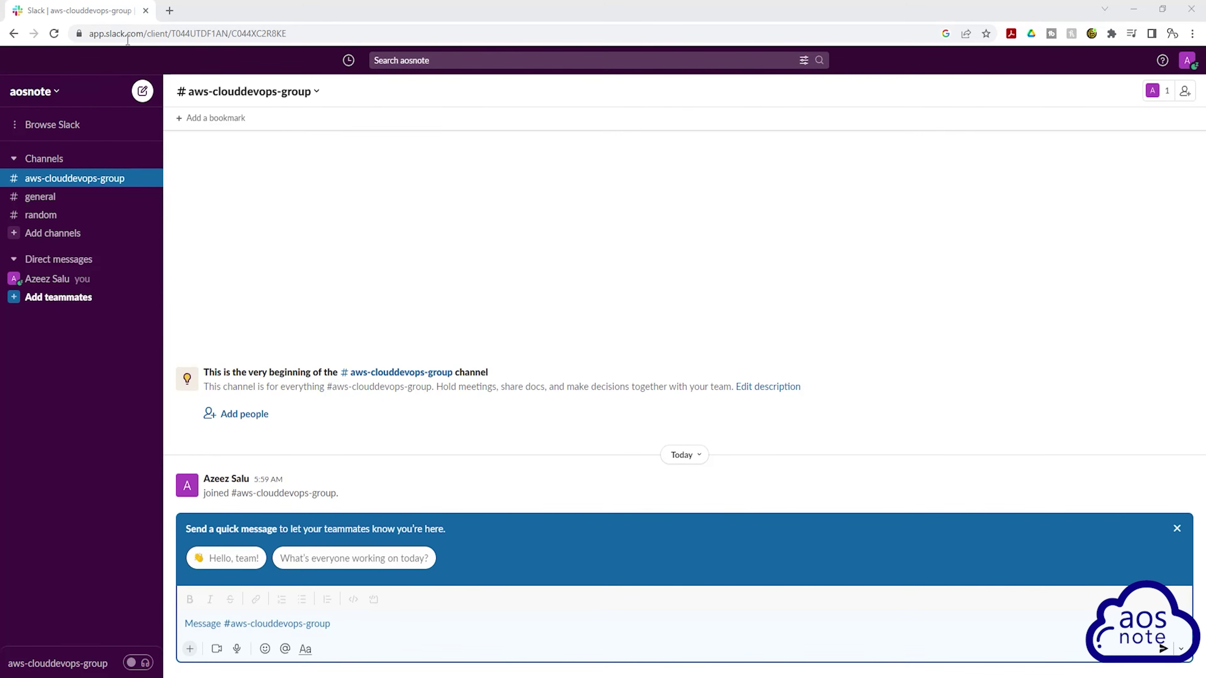
# Step: Search Google in a new browser tab for download slack and open Slack's Windows download page
pyautogui.click(170, 11)
pyautogui.click(281, 212)
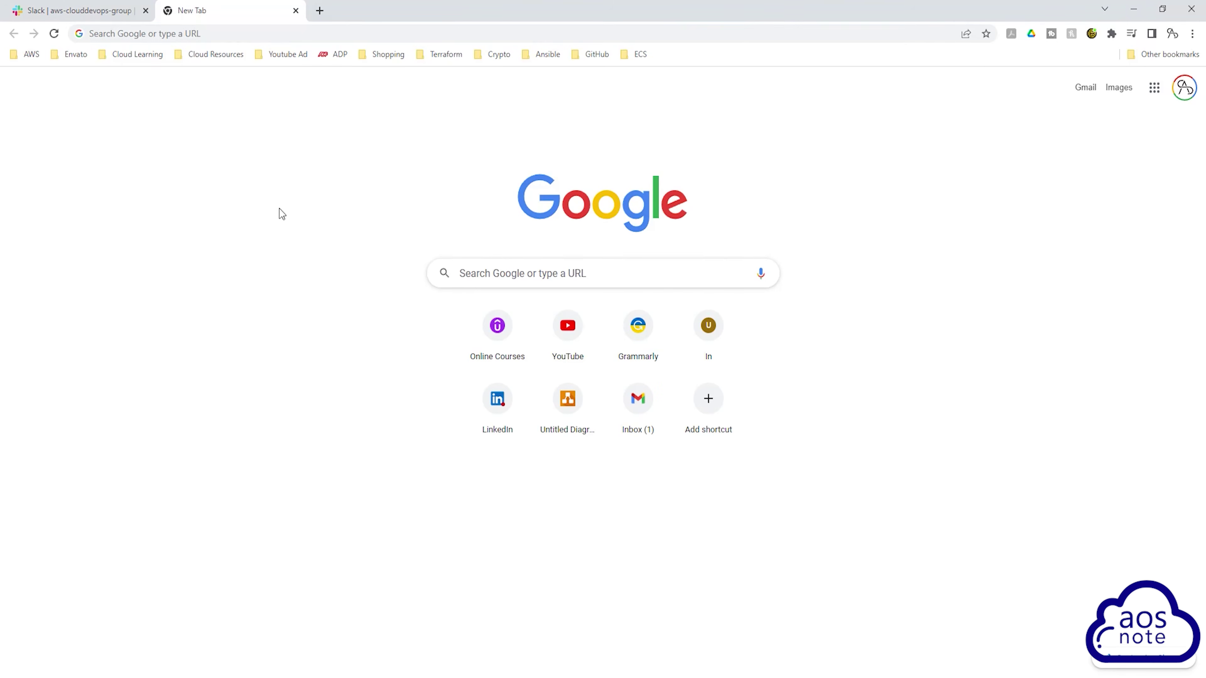
pyautogui.click(485, 273)
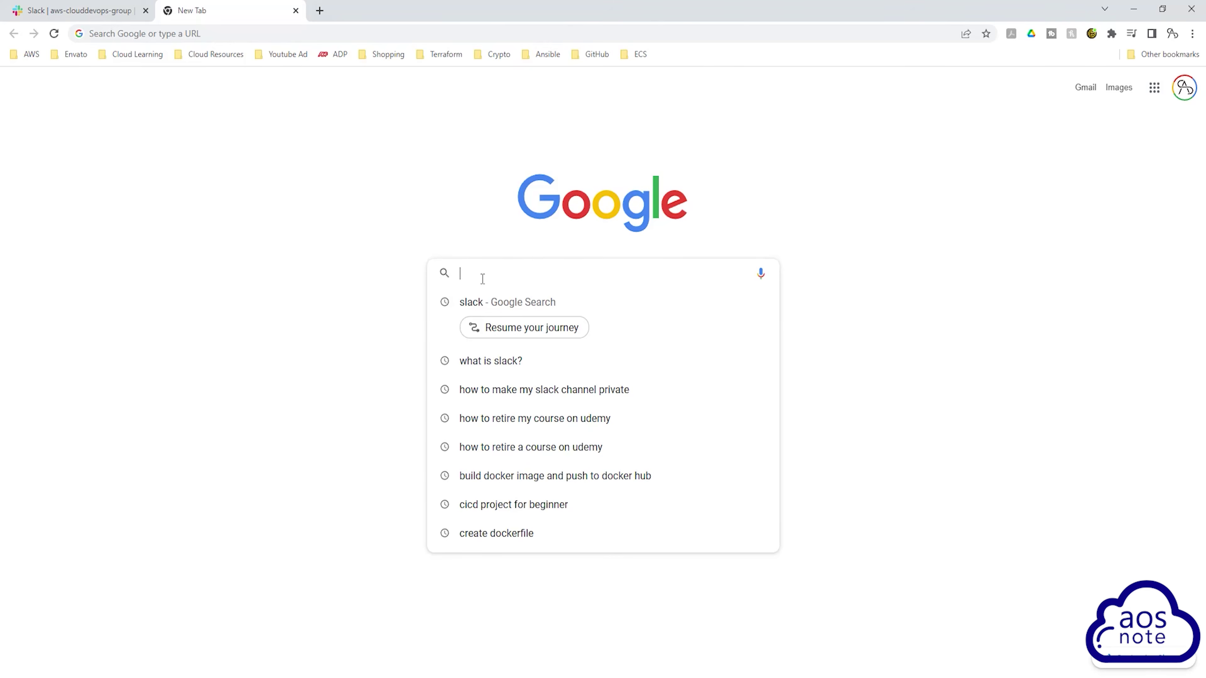
pyautogui.write('down')
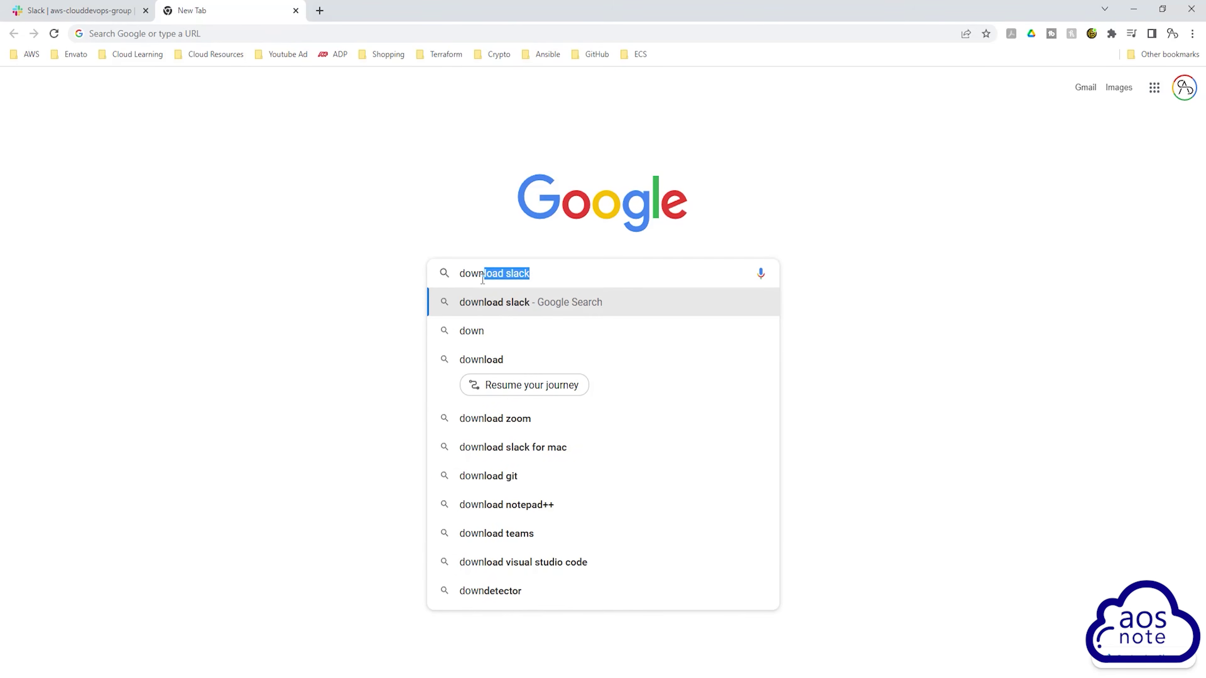
pyautogui.press('Right')
pyautogui.press('Return')
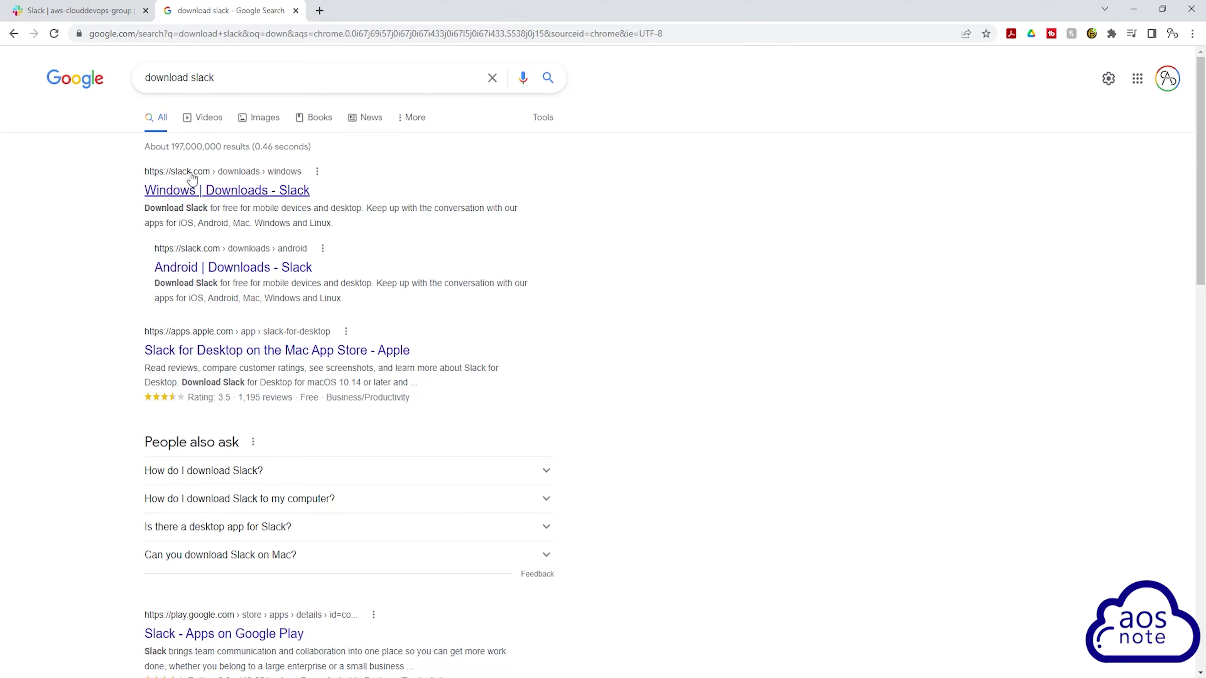
pyautogui.click(190, 194)
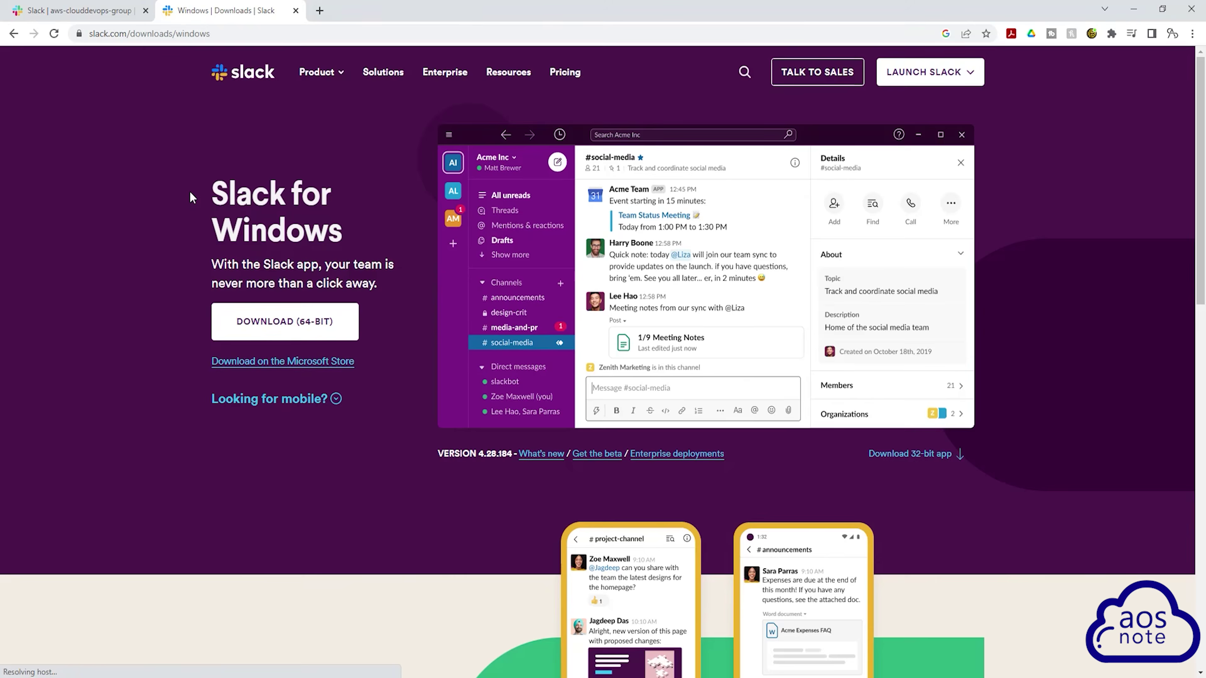
# Step: Download the 64-bit Slack installer for Windows and run SlackSetup from its download folder
pyautogui.click(269, 327)
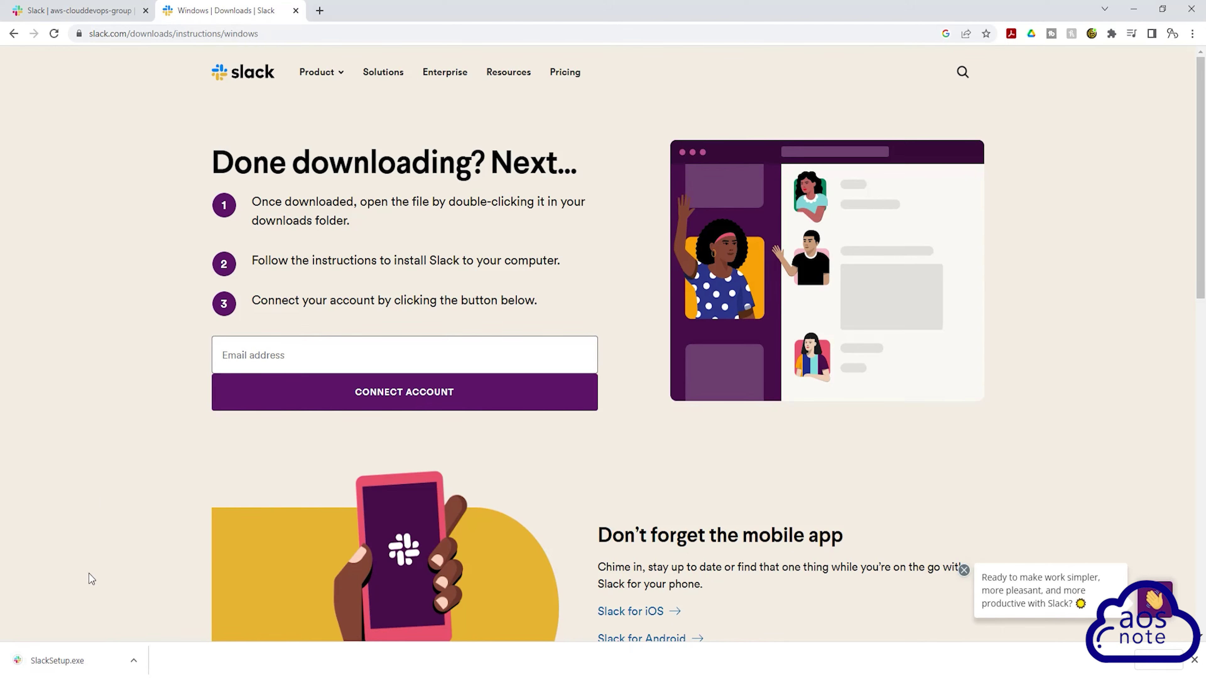
pyautogui.rightClick(54, 666)
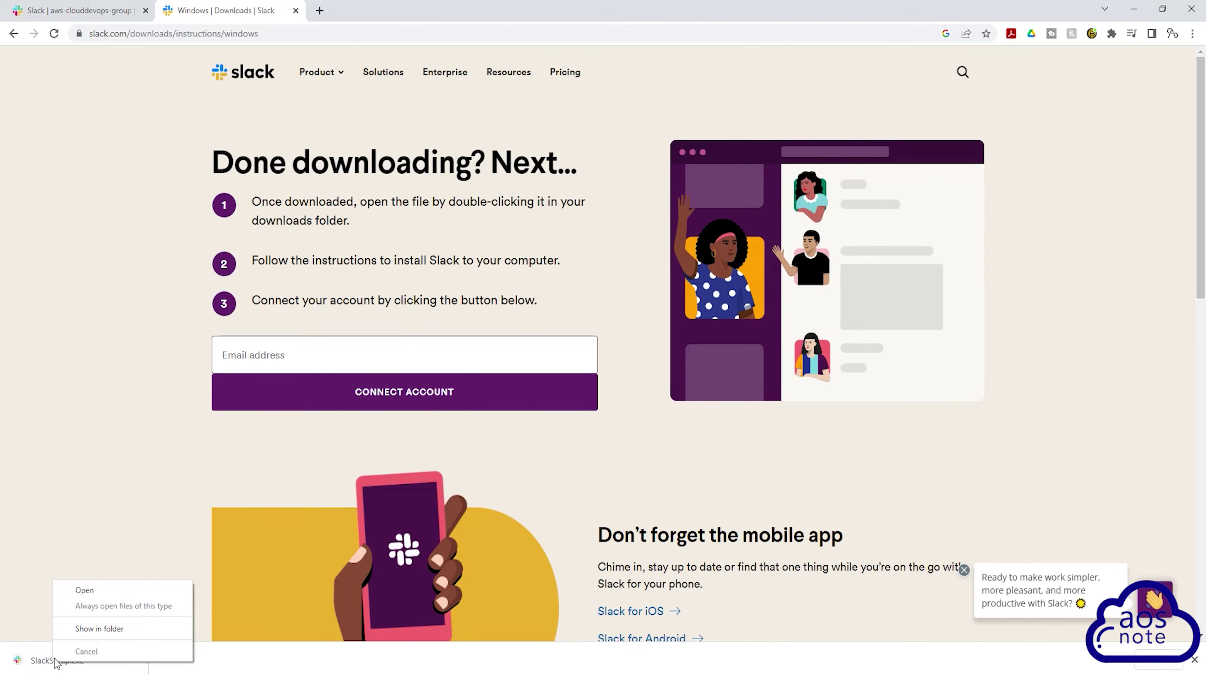
pyautogui.click(102, 629)
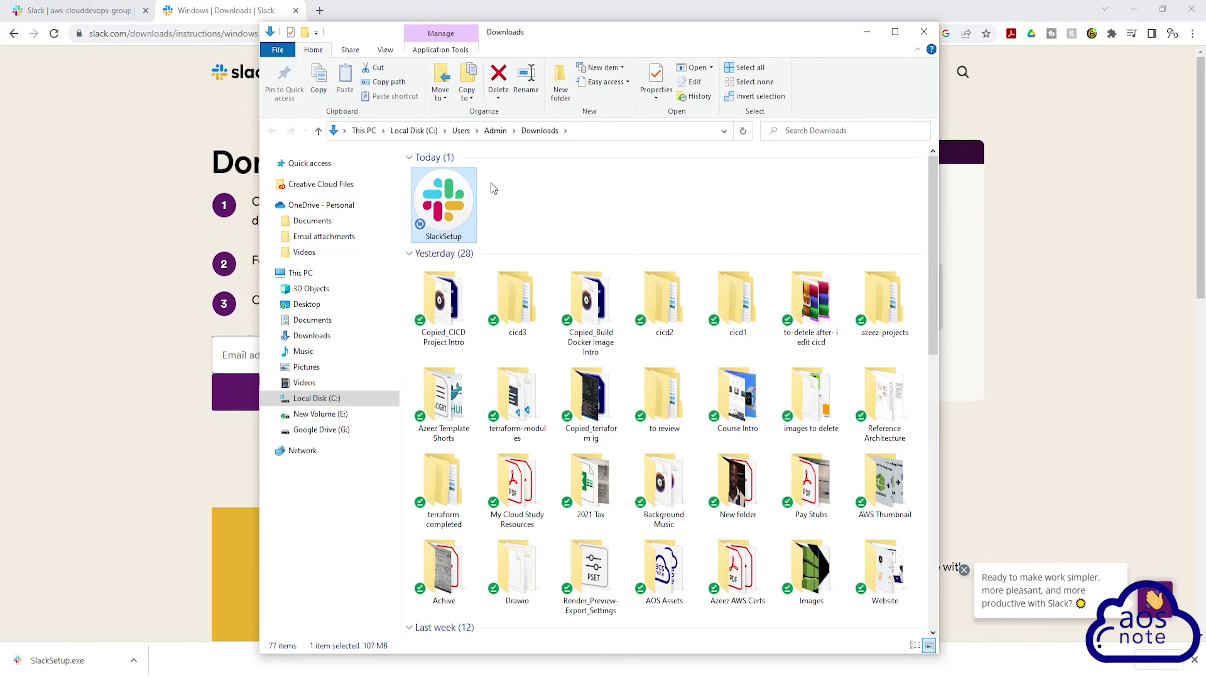
pyautogui.doubleClick(464, 199)
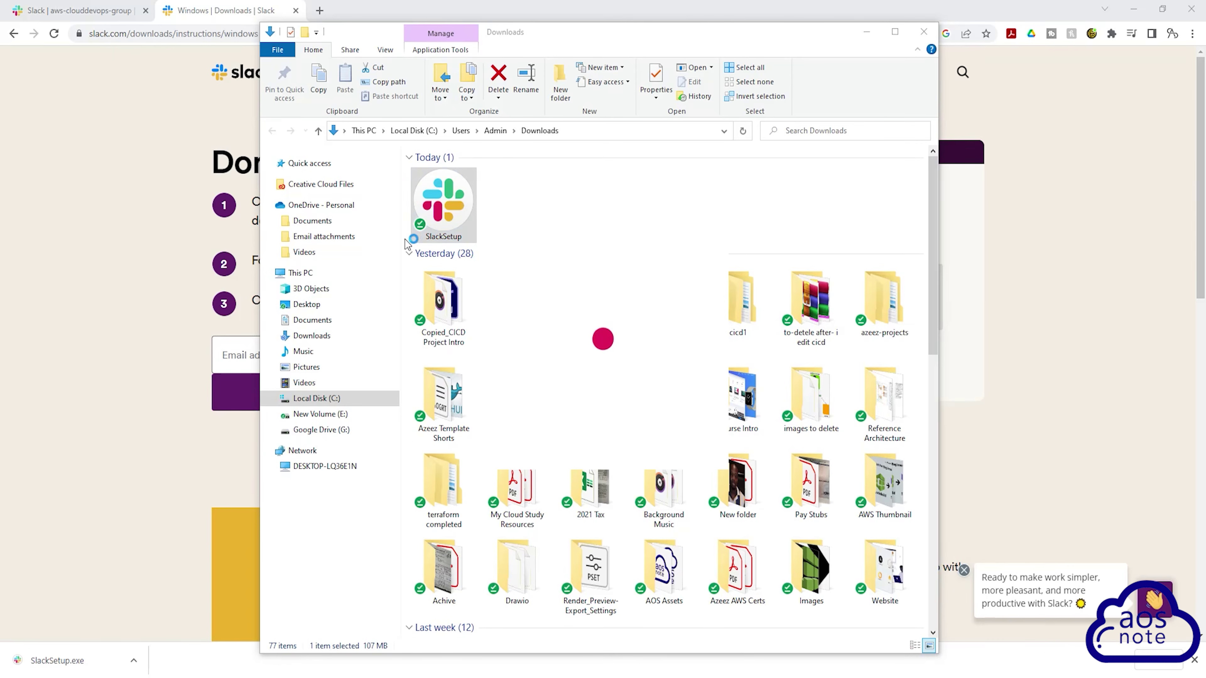
pyautogui.click(867, 31)
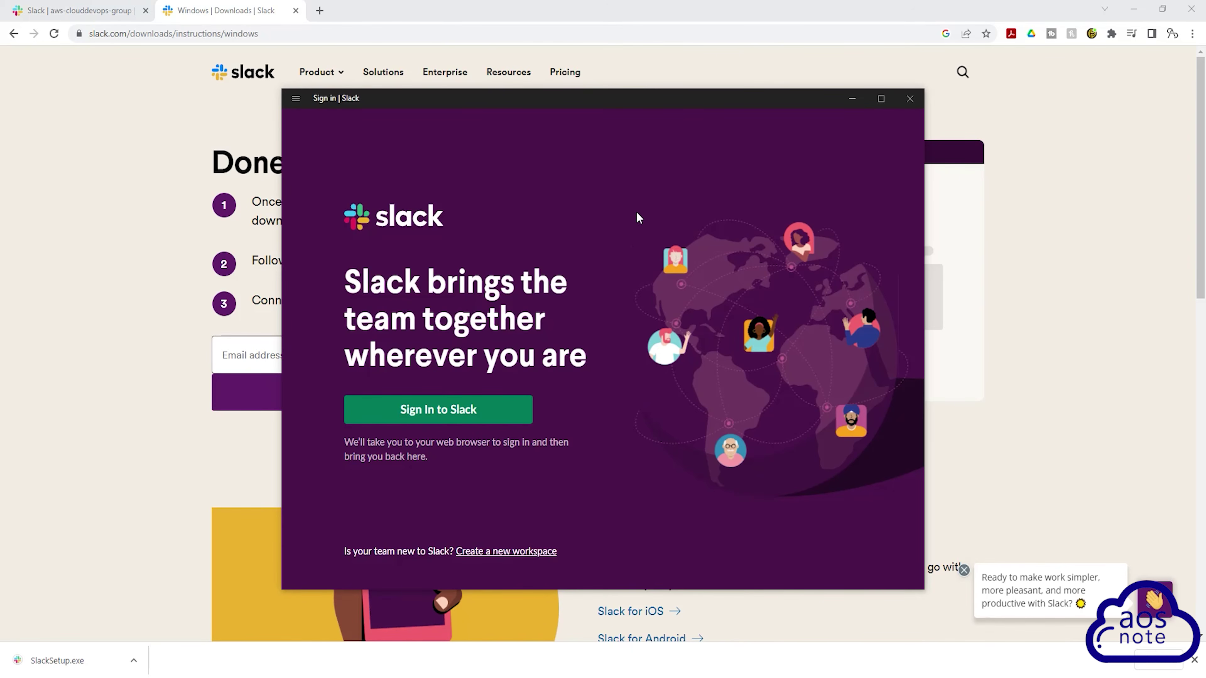
# Step: Sign in to the Slack desktop app through the browser, opening the aosnote workspace in it
pyautogui.click(439, 404)
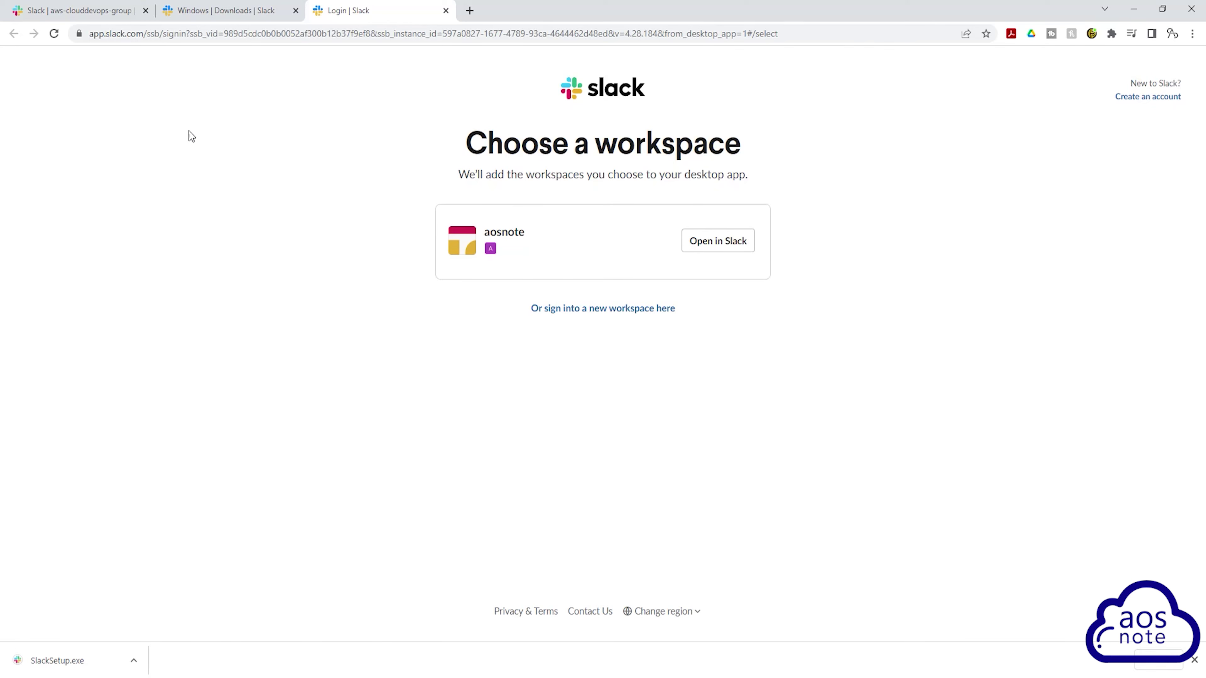
pyautogui.click(61, 4)
pyautogui.click(363, 7)
pyautogui.click(729, 247)
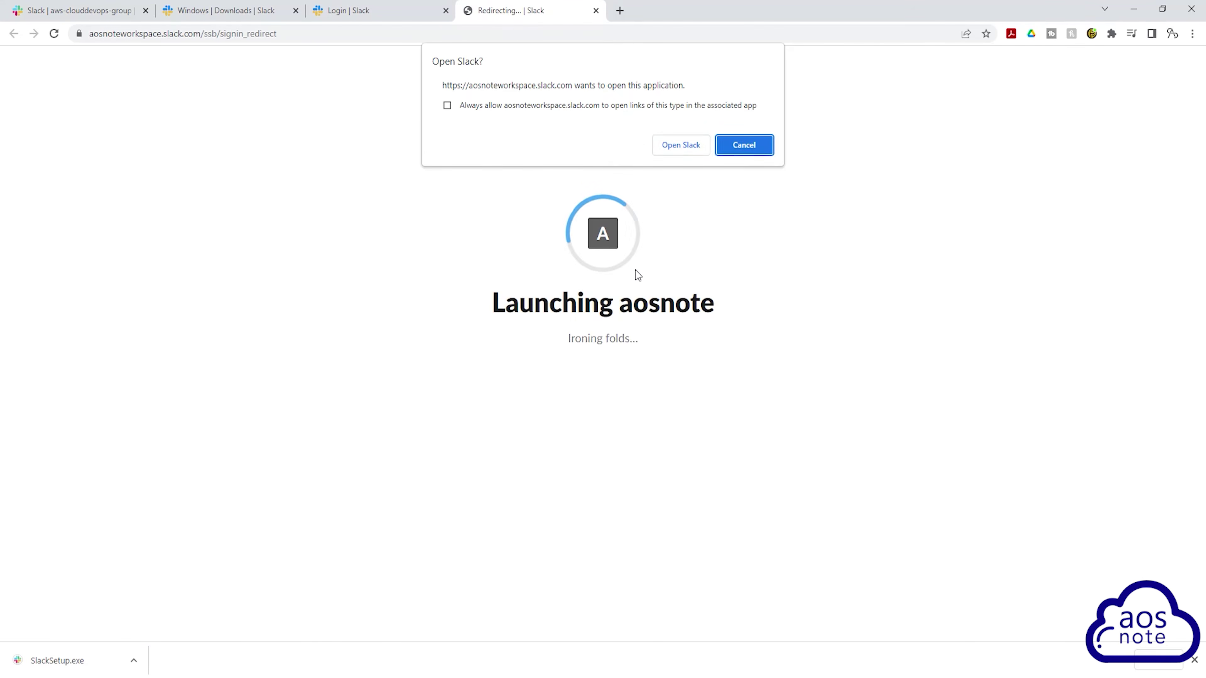
pyautogui.click(679, 146)
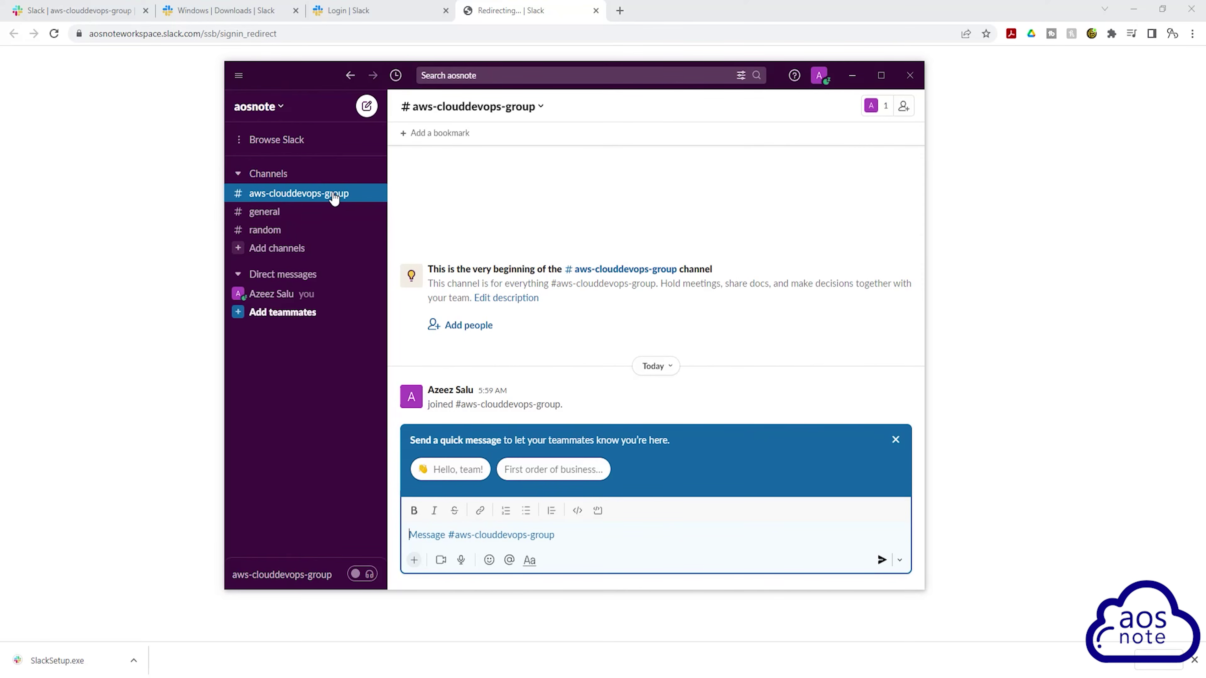
# Step: Leave the random channel in the aosnote workspace
pyautogui.rightClick(271, 234)
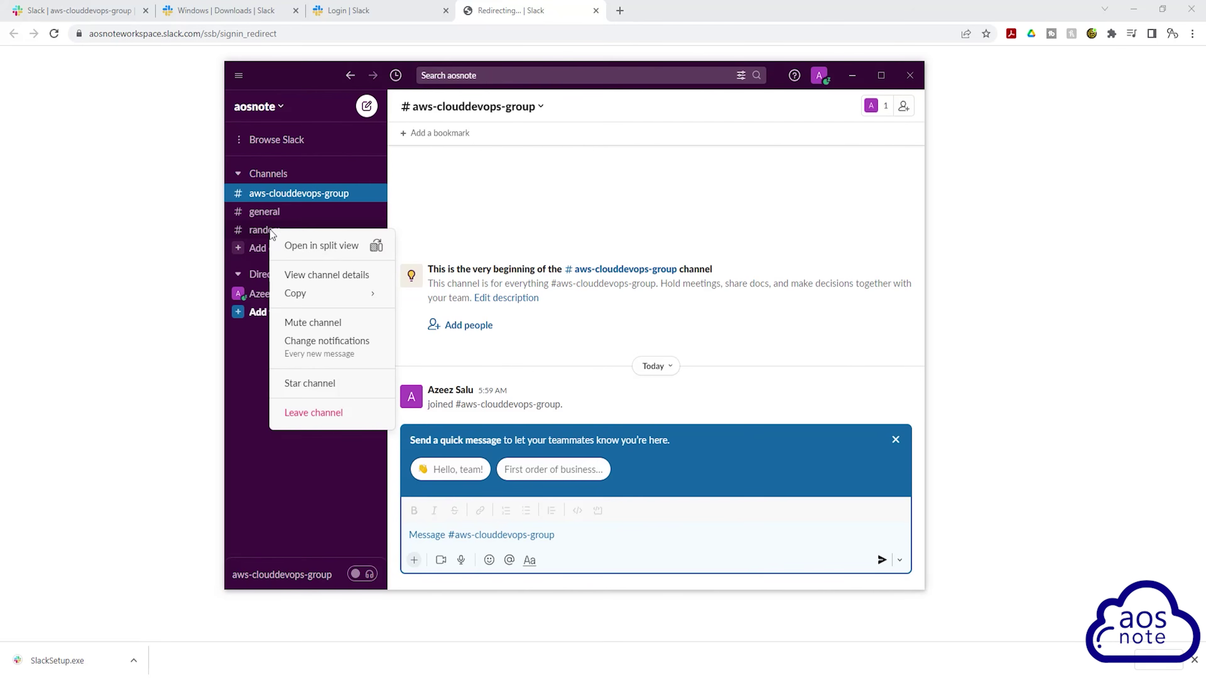
pyautogui.click(331, 414)
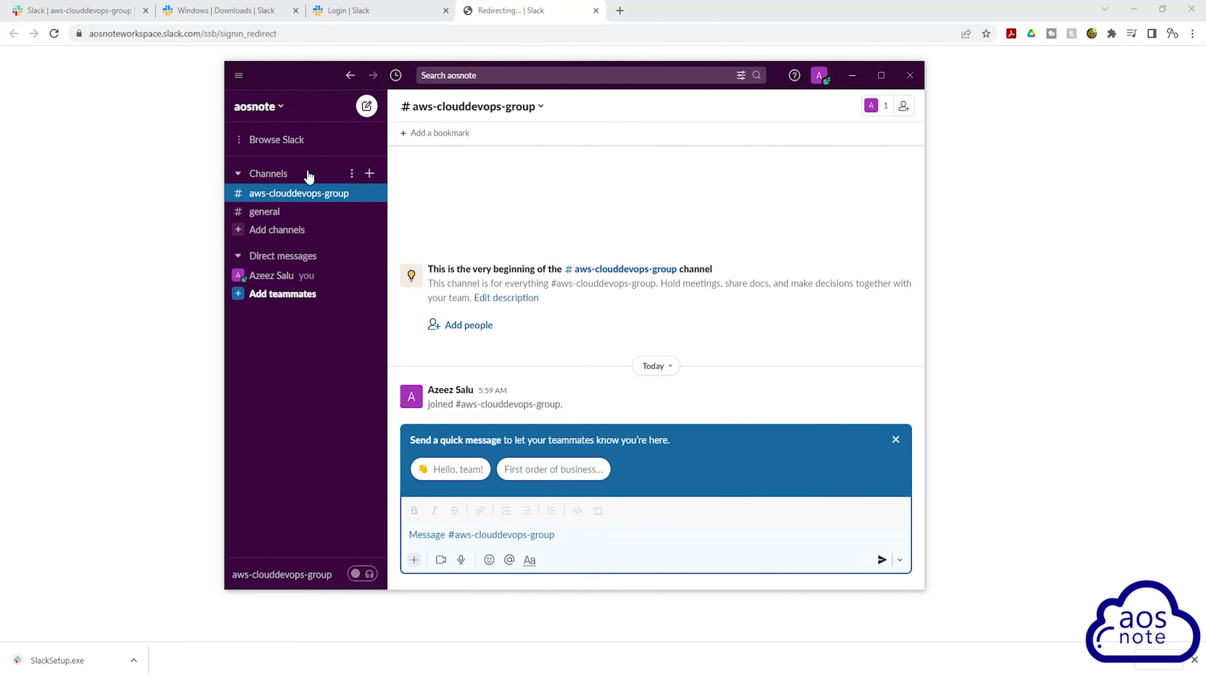
# Step: Browse the workspace's channels and search them for random
pyautogui.click(370, 175)
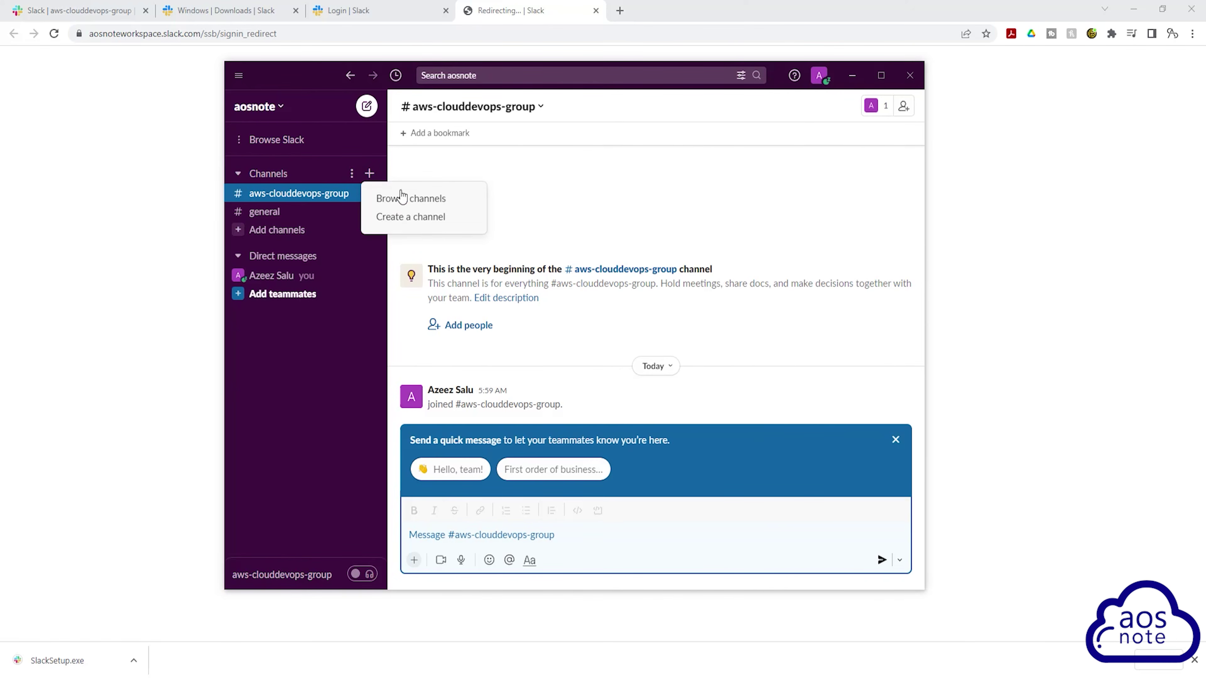
pyautogui.click(410, 200)
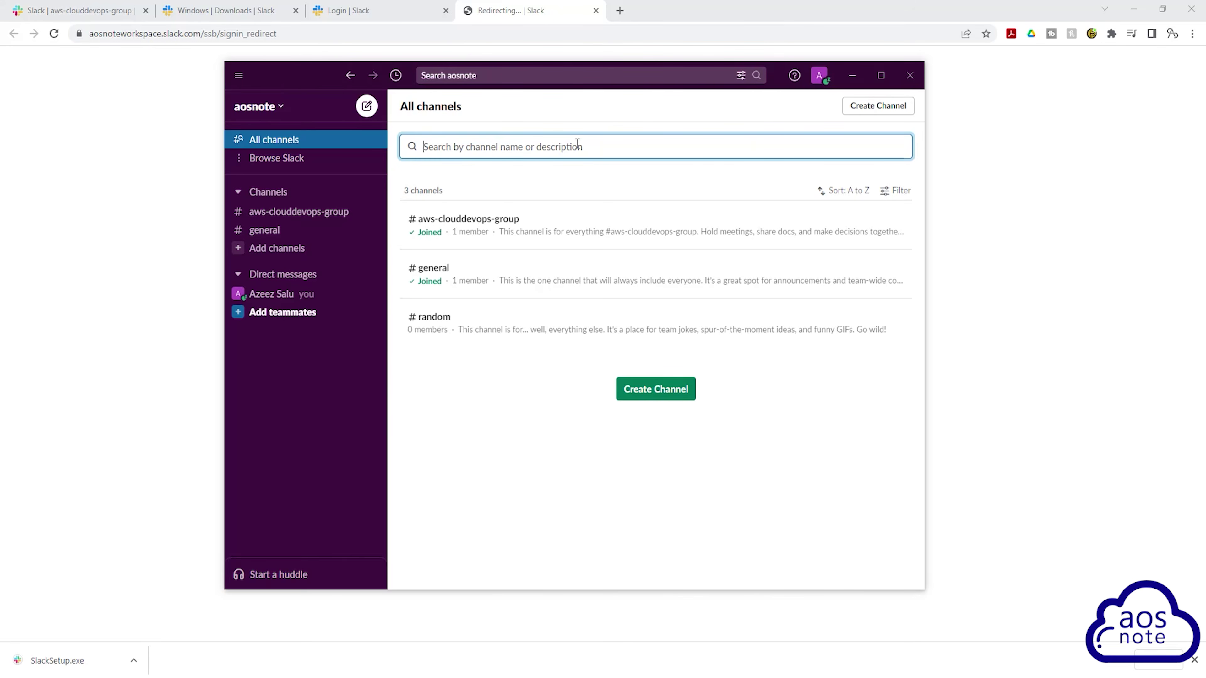
pyautogui.moveTo(443, 343)
pyautogui.write('ran')
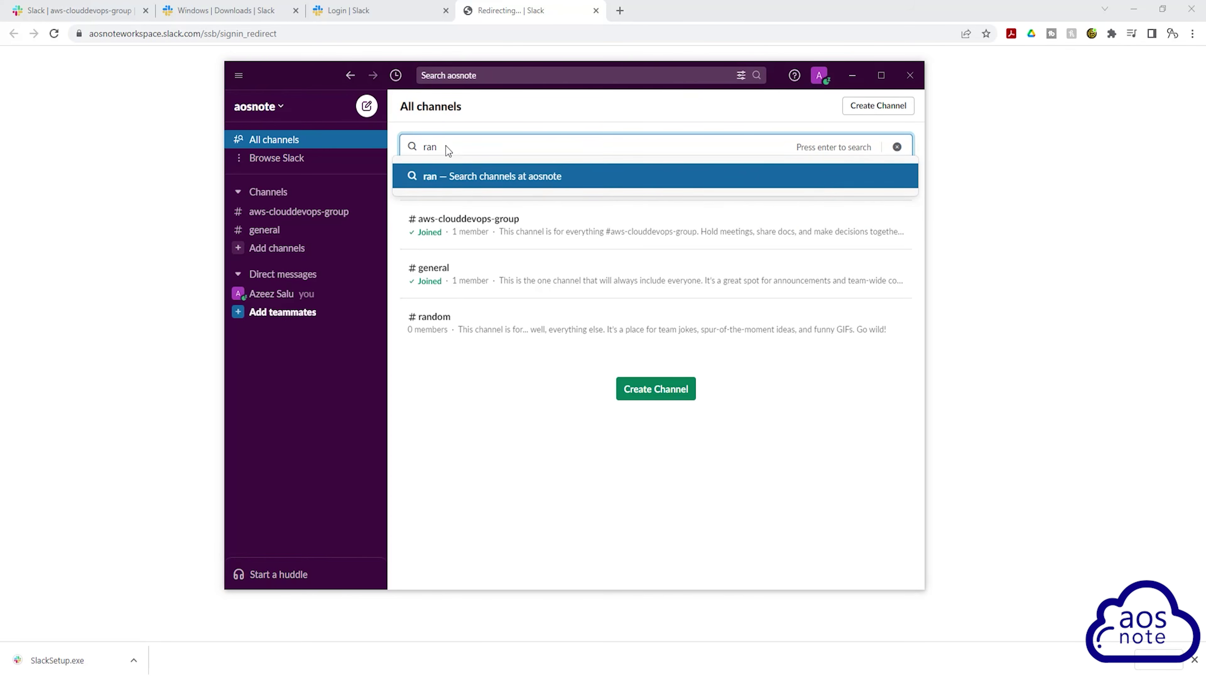
pyautogui.write('dom')
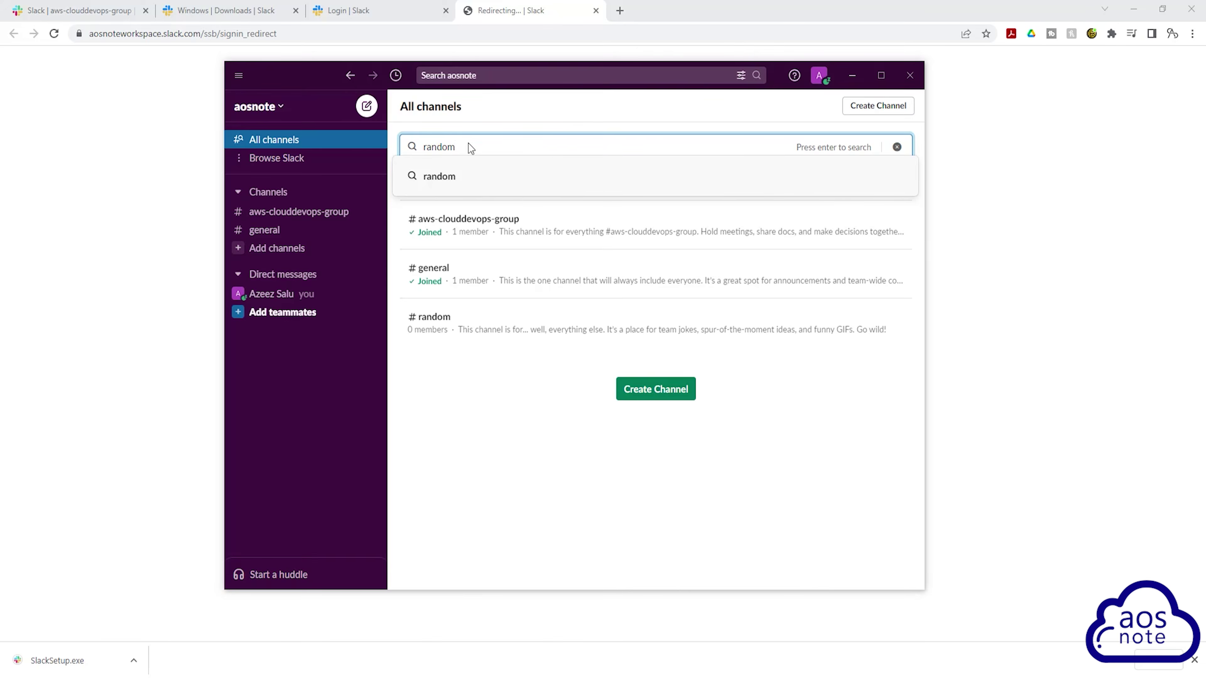
pyautogui.click(445, 178)
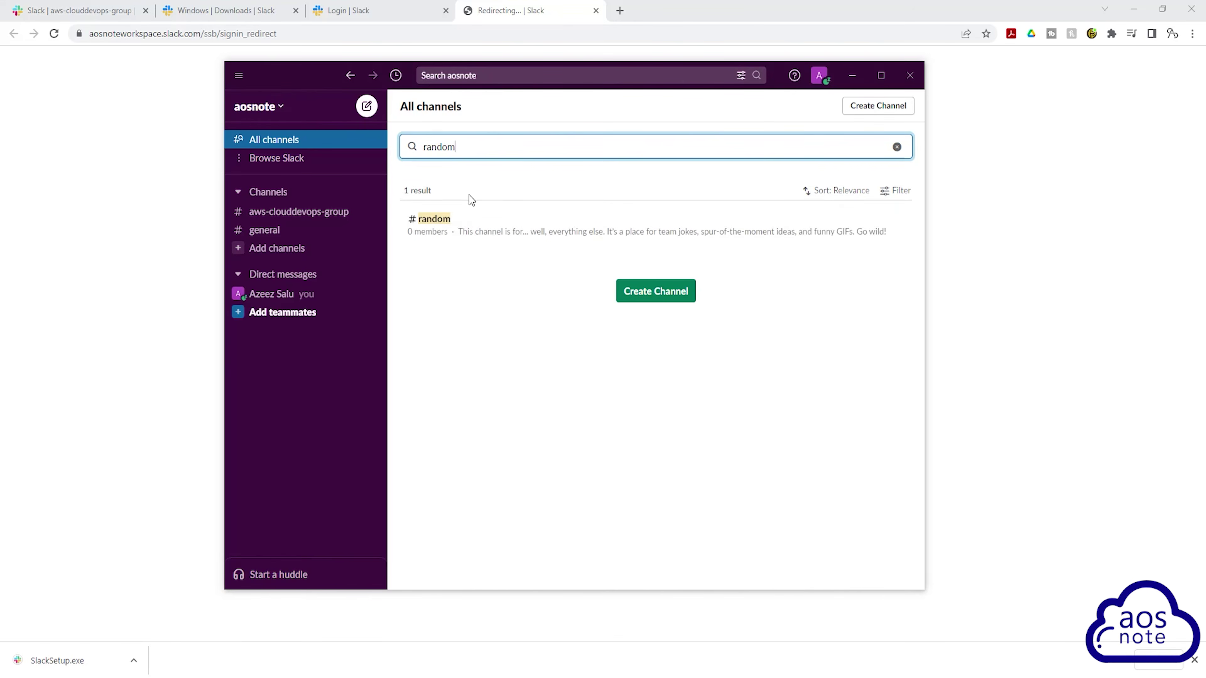
# Step: Join the random channel from the channel search results
pyautogui.moveTo(432, 246)
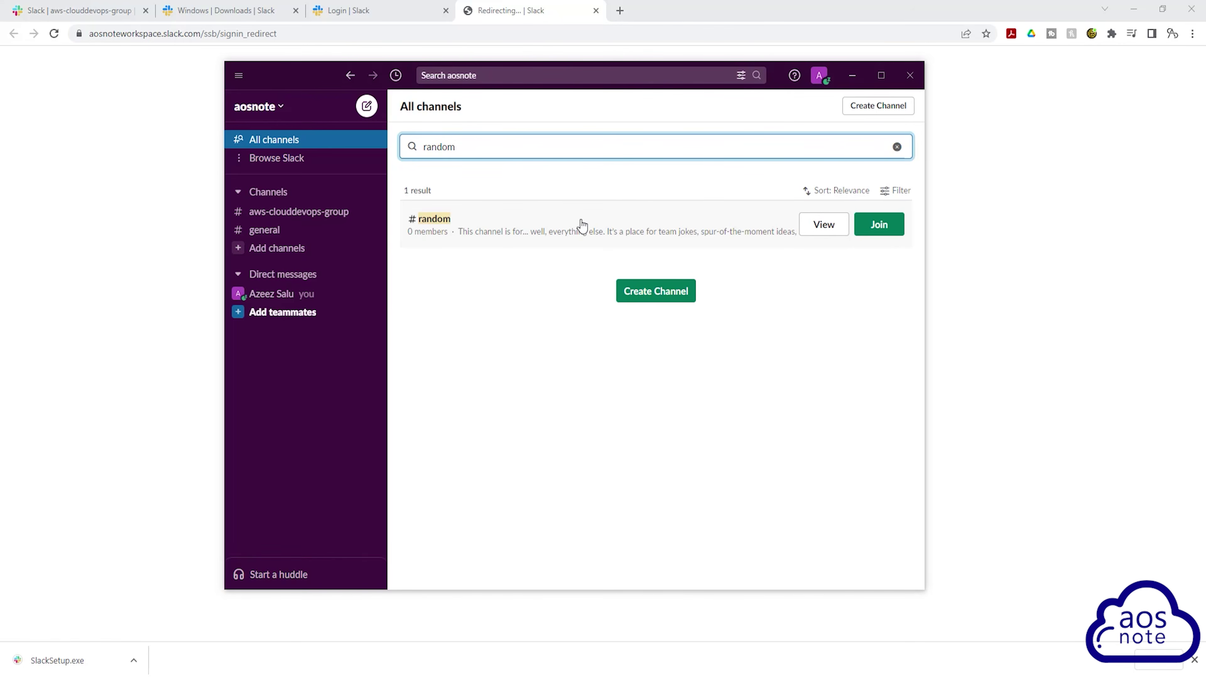
pyautogui.click(878, 224)
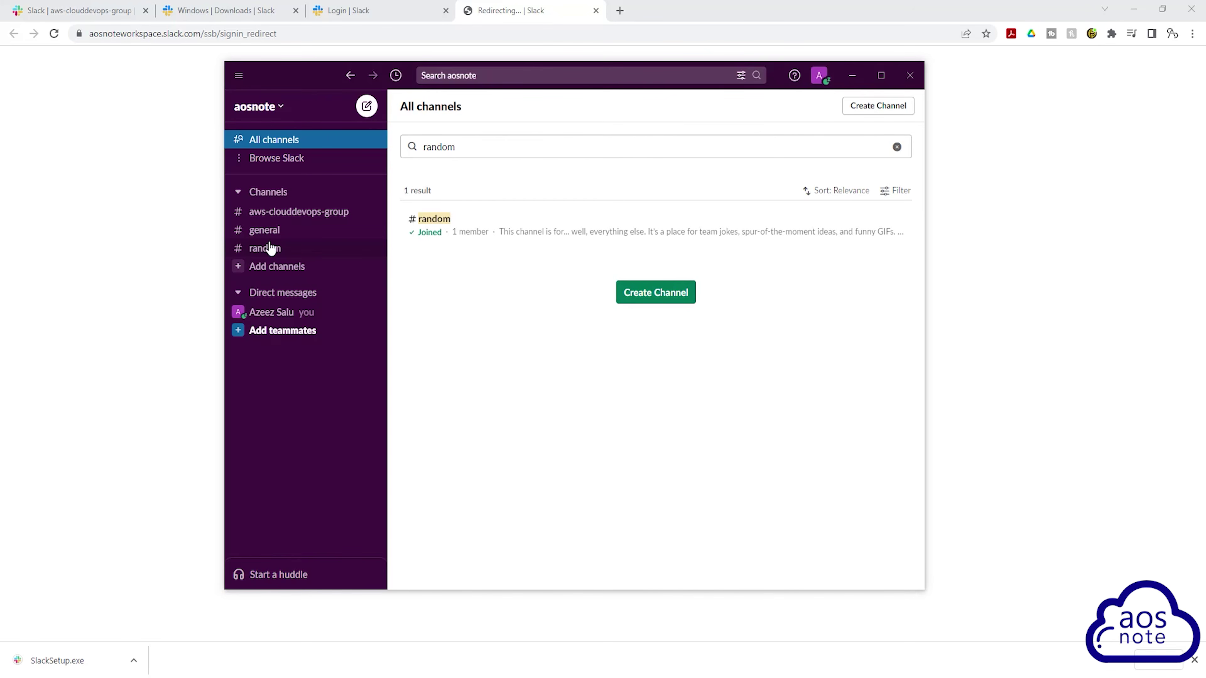
# Step: Change the aws-clouddevops-group channel to a private channel and close its channel details
pyautogui.click(316, 216)
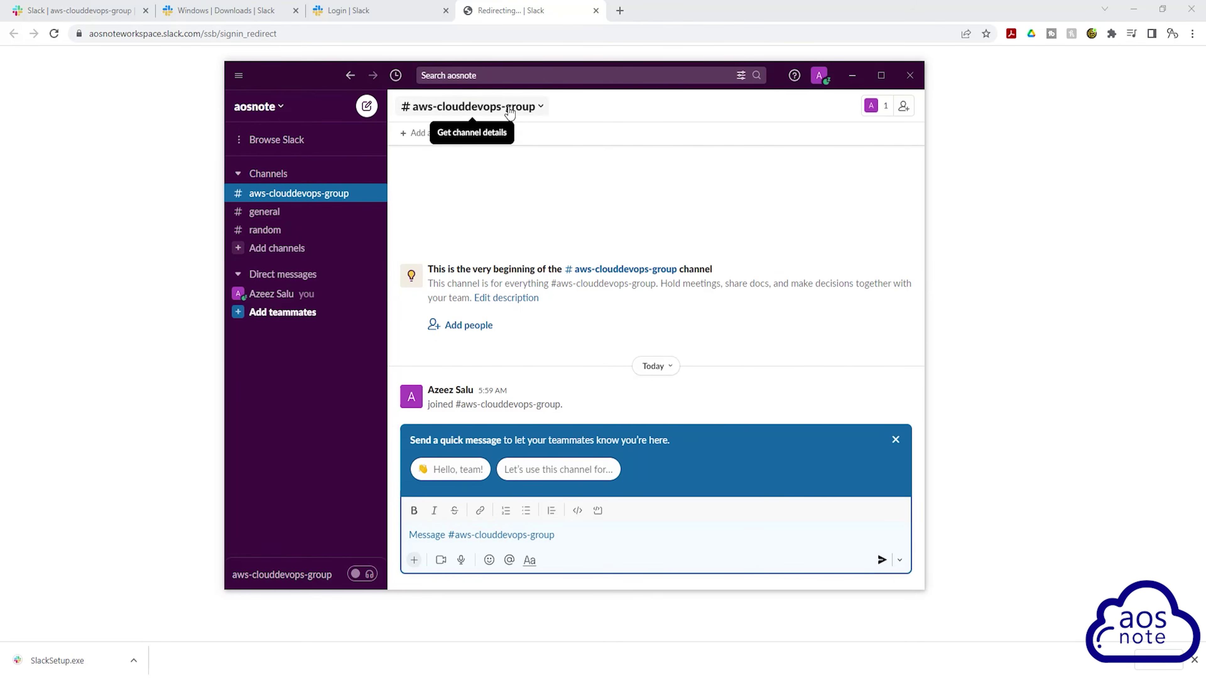
pyautogui.click(542, 112)
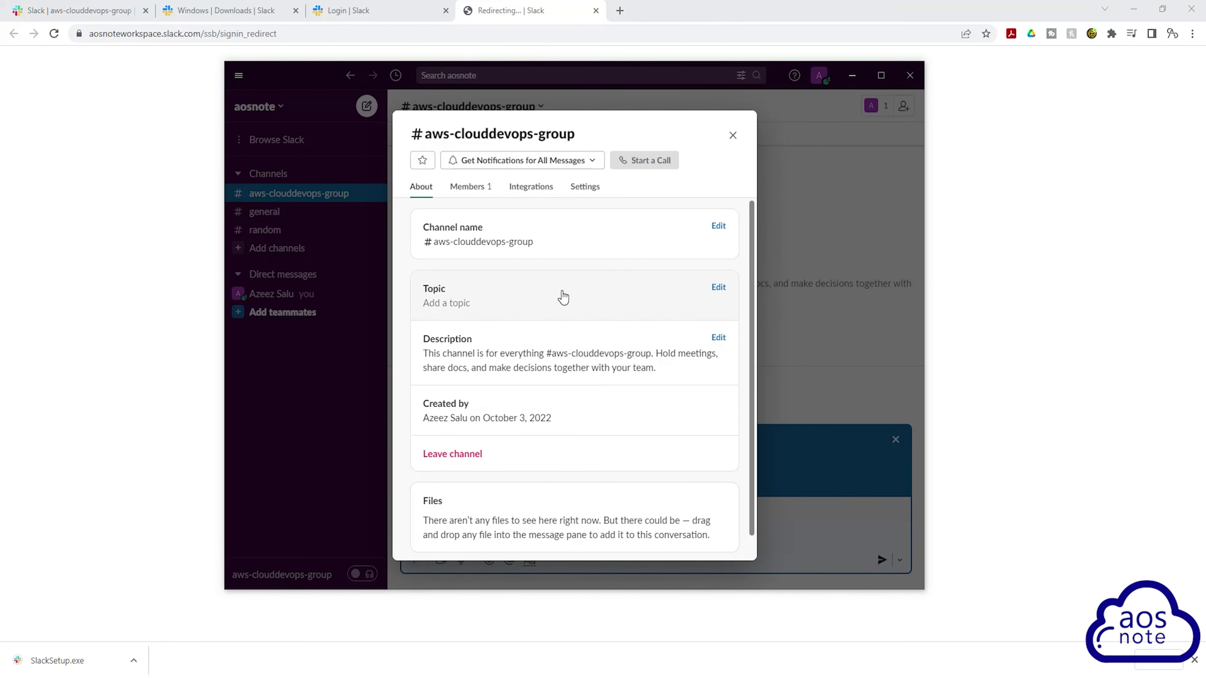
pyautogui.click(584, 188)
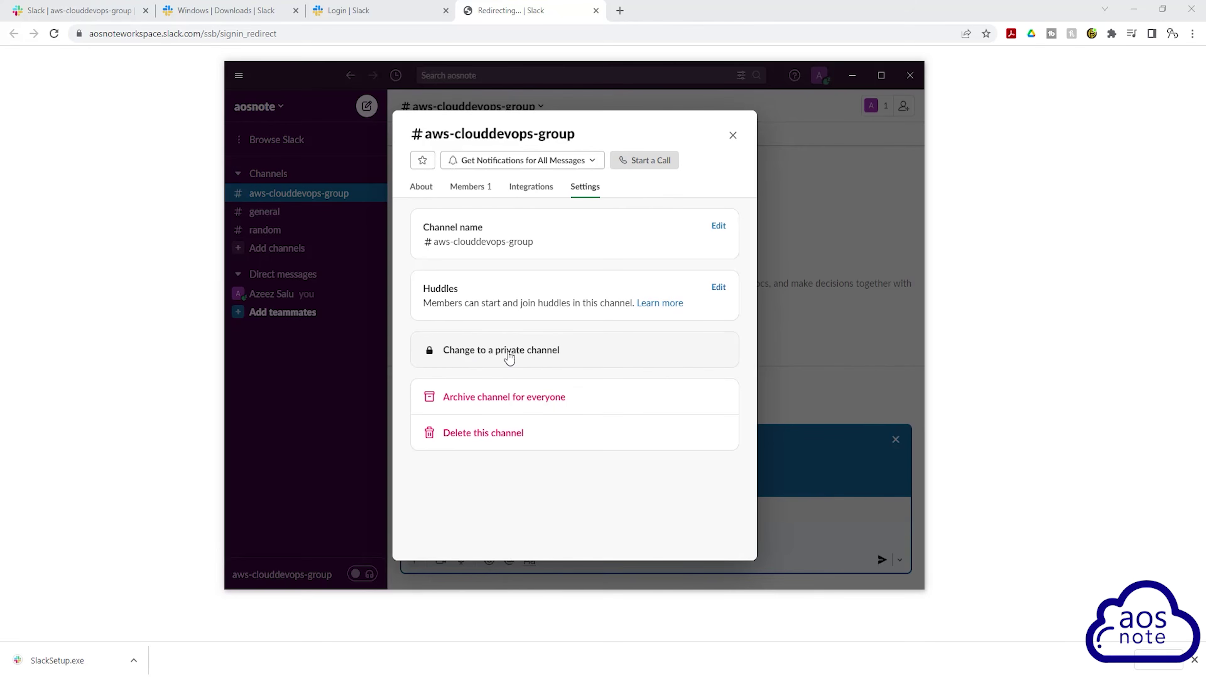
pyautogui.click(528, 354)
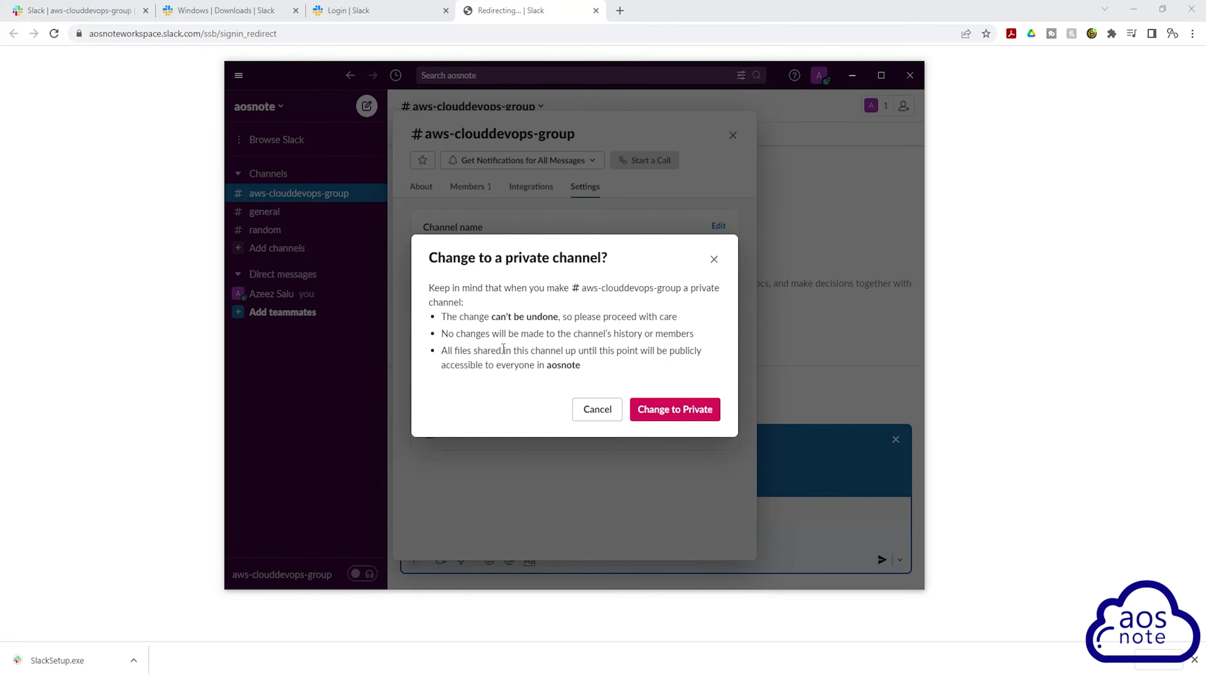
pyautogui.moveTo(459, 316); pyautogui.dragTo(553, 317)
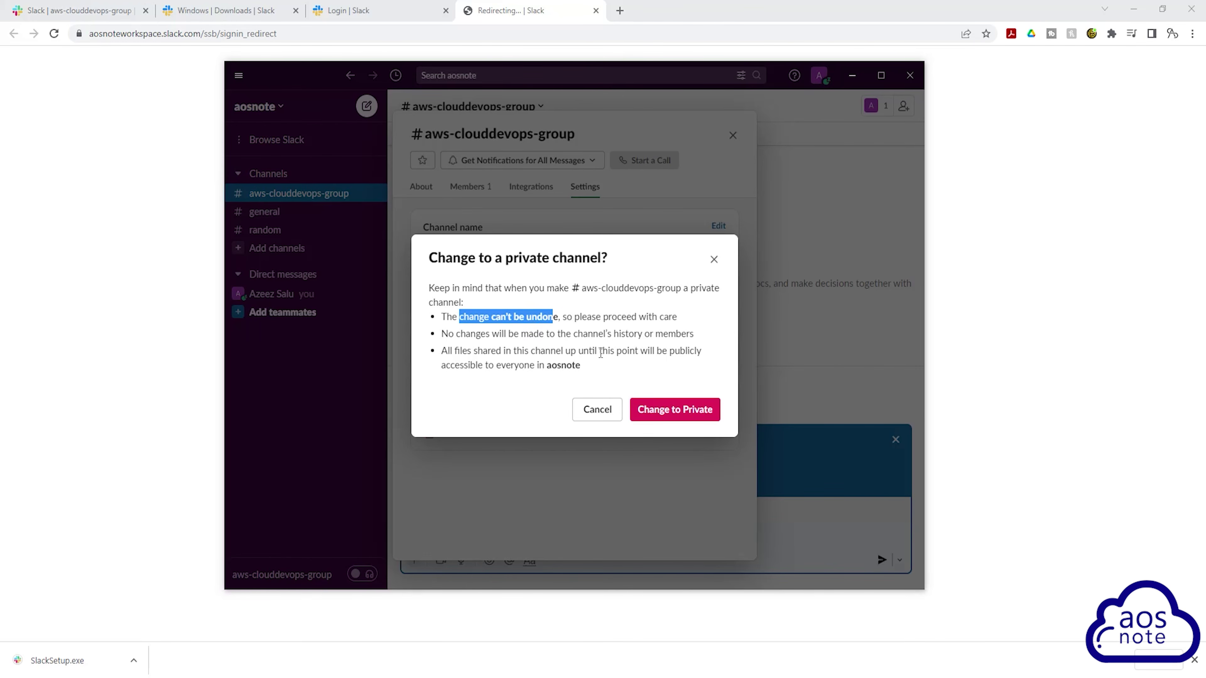
pyautogui.click(673, 410)
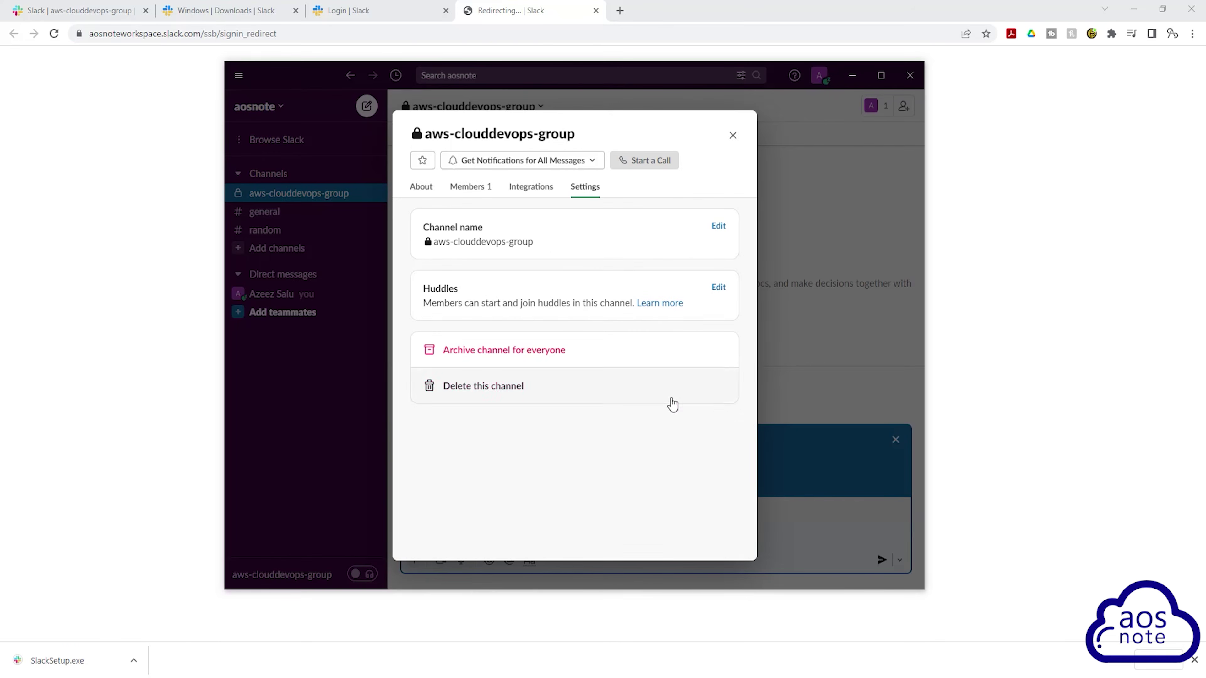
pyautogui.click(732, 136)
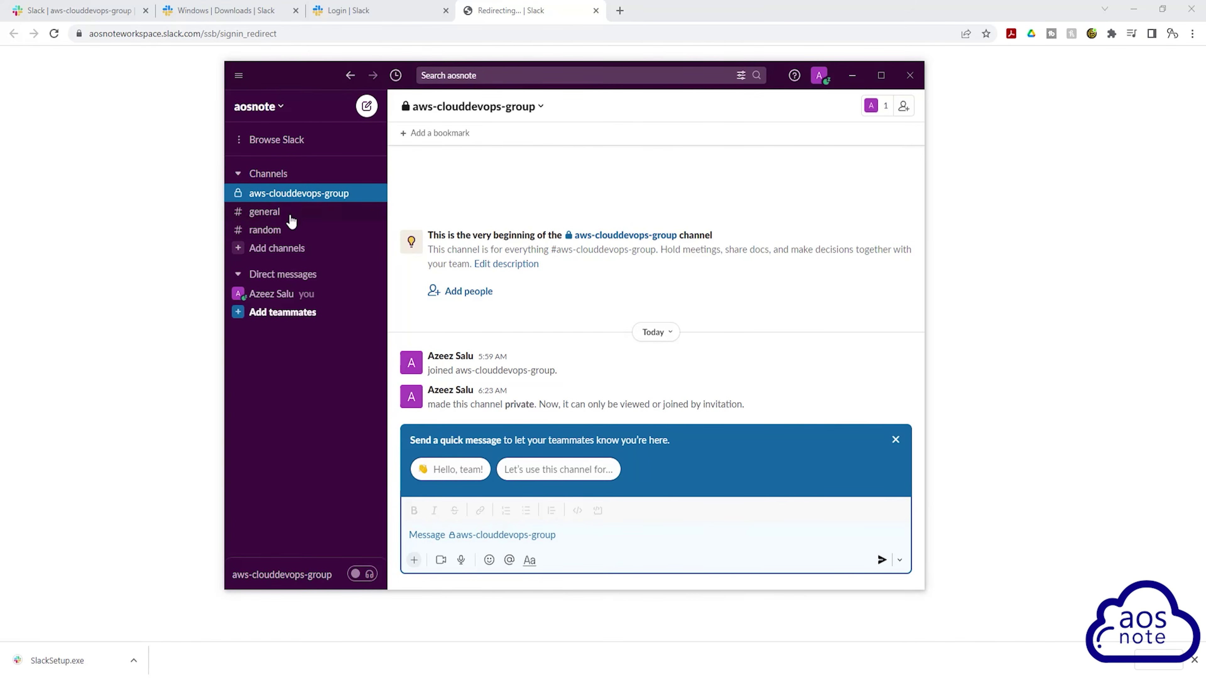